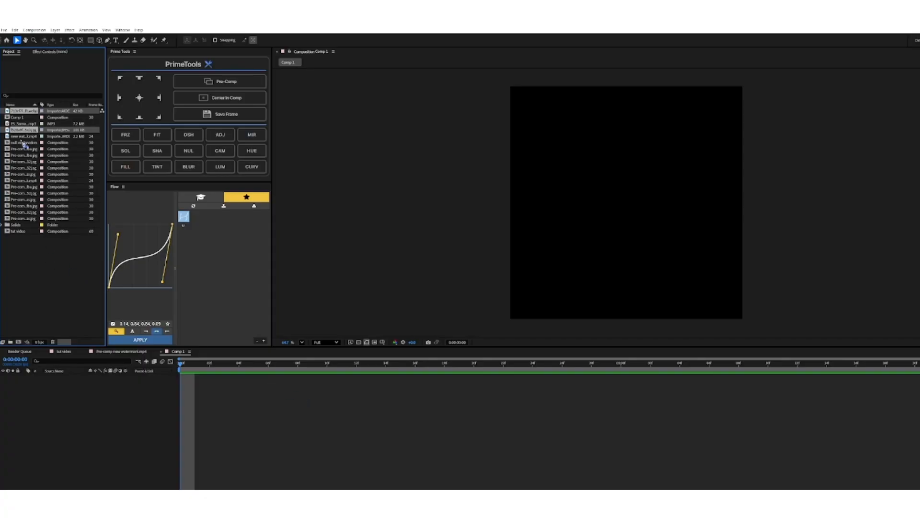
Add the two selected images to Comp 1 and scale them to fill the square frame.
left_click_drag(21, 134, 182, 400)
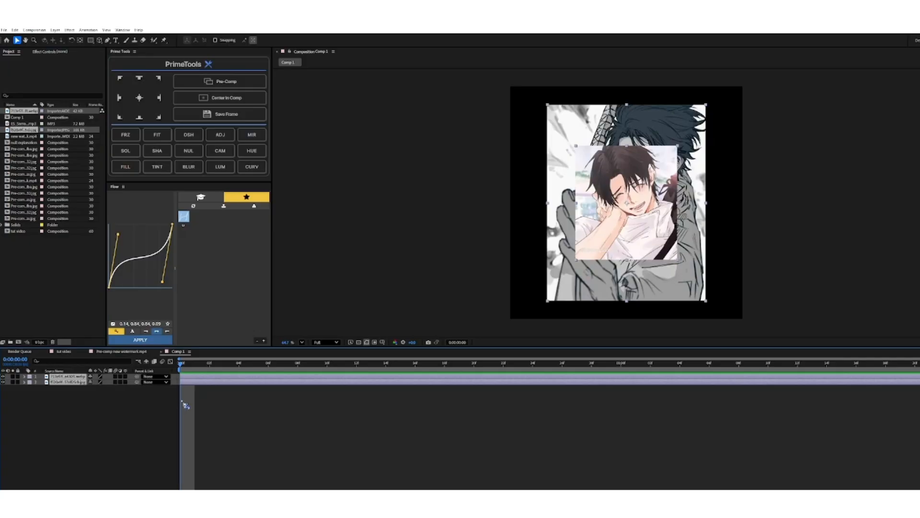
left_click(195, 398)
left_click(192, 383)
key("s")
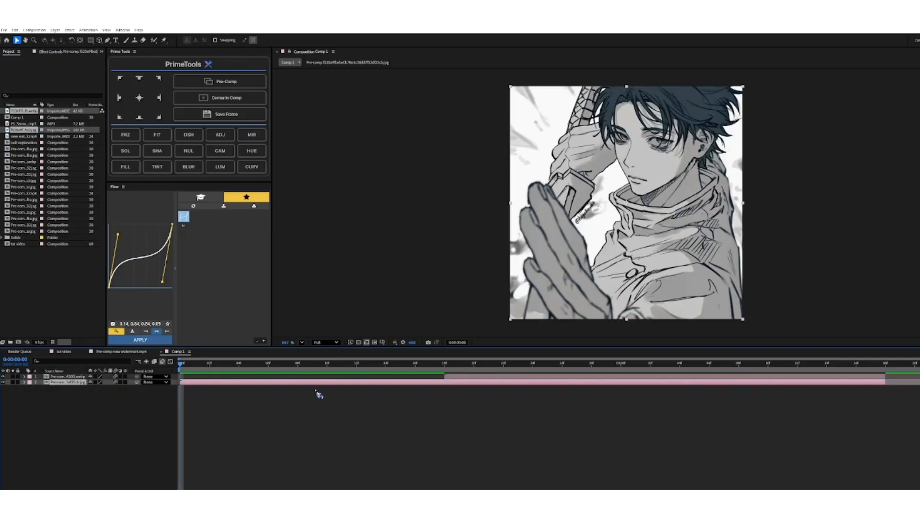
left_click(230, 405)
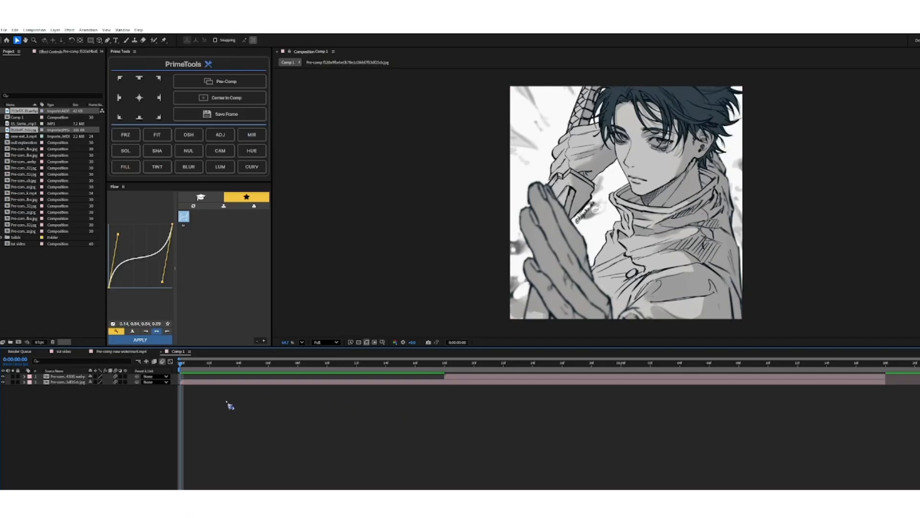
Create a null object directly above the grey character image's layer.
left_click(216, 384)
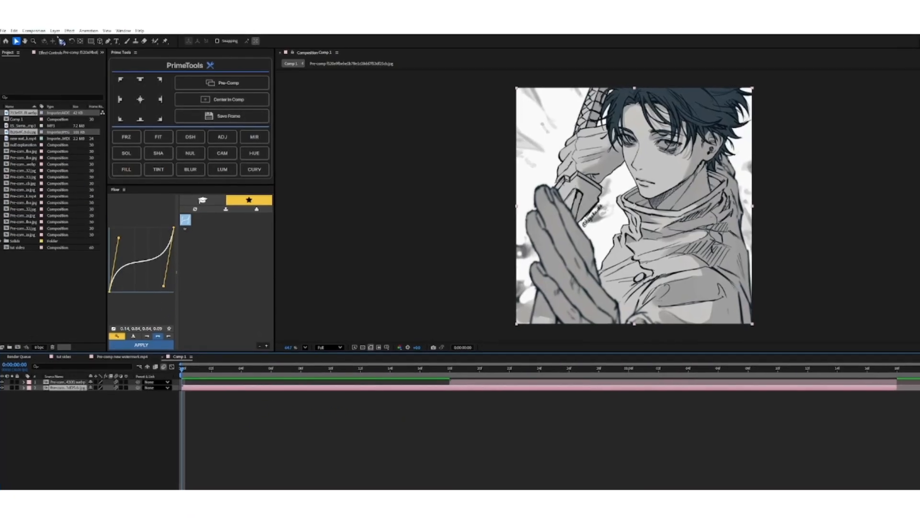
left_click(55, 30)
mouse_move(65, 38)
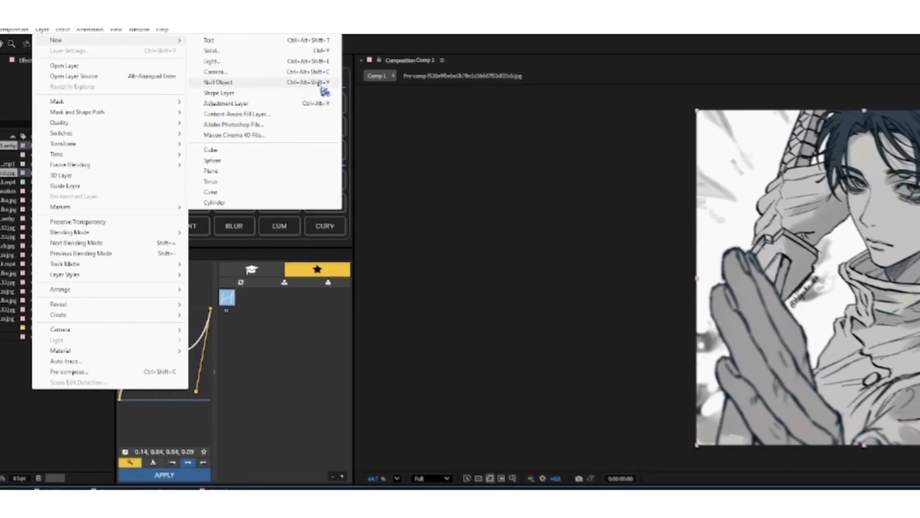
left_click(409, 106)
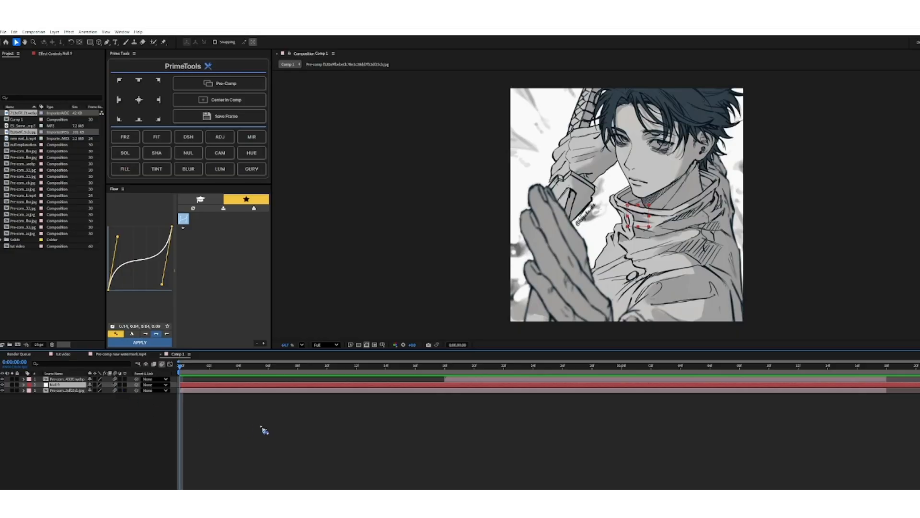
Parent the grey character image's pre-comp layer to the null.
left_click(186, 410)
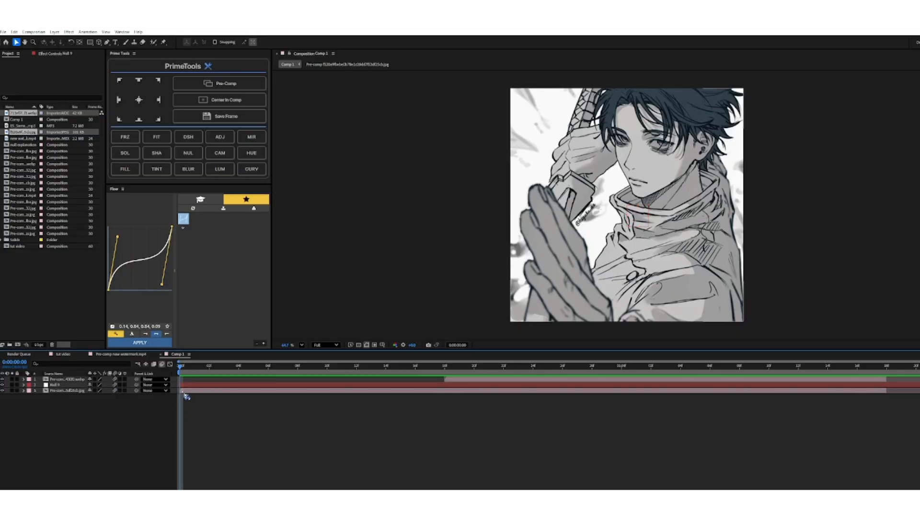
left_click(183, 391)
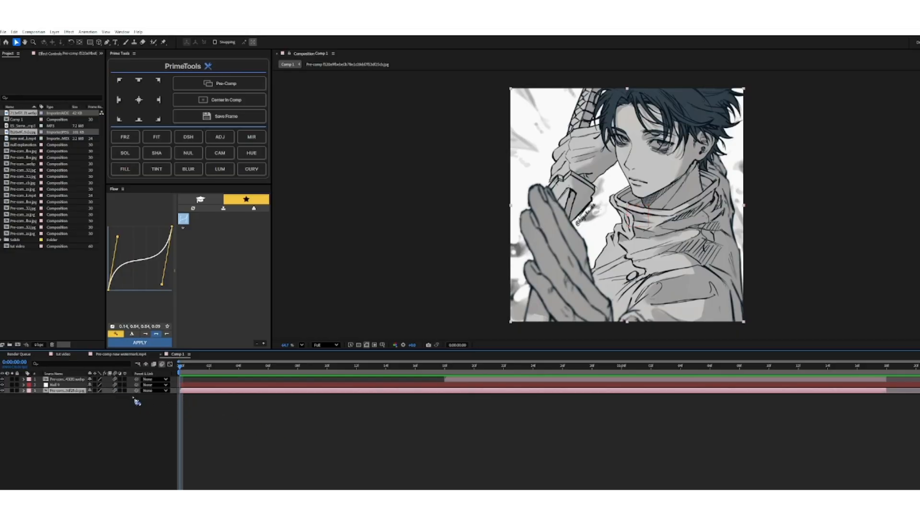
left_click_drag(137, 390, 63, 387)
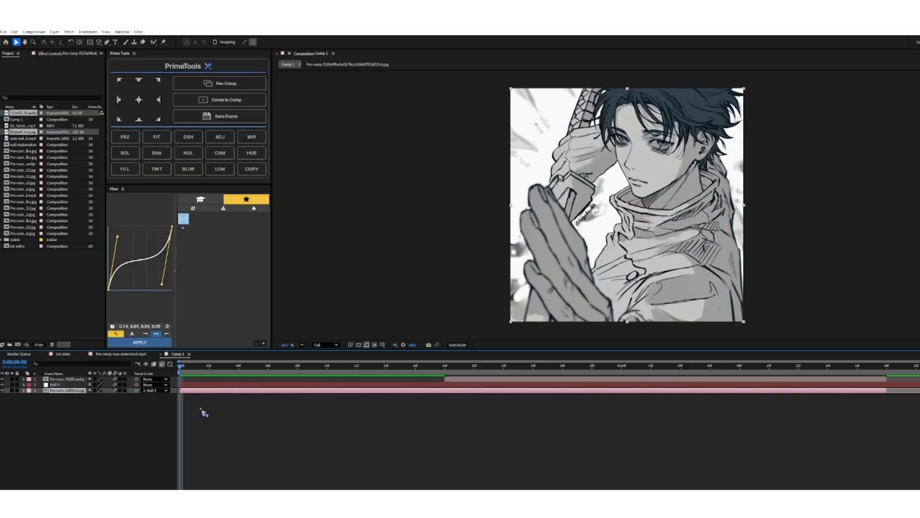
Reveal the null layer's X and Y Position properties.
left_click(189, 386)
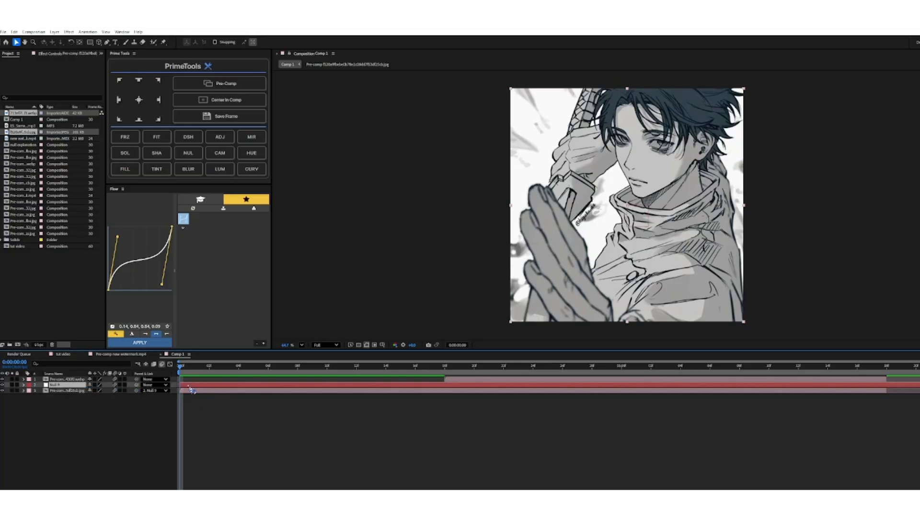
key("p")
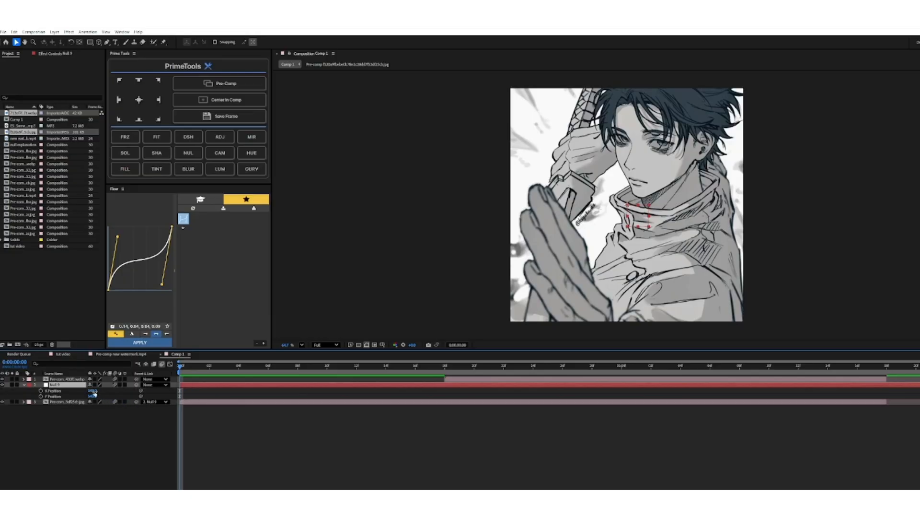
mouse_move(103, 394)
left_mouse_down()
mouse_move(489, 386)
mouse_move(90, 387)
left_mouse_up()
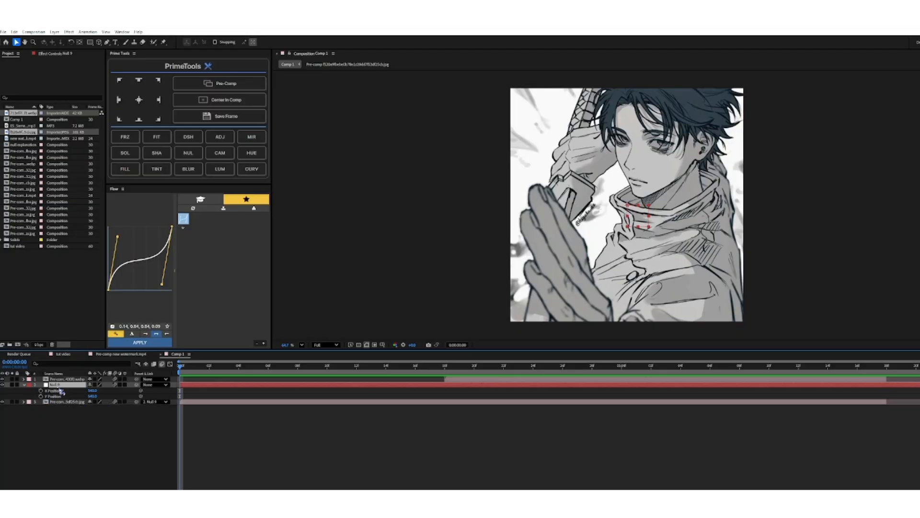
Add a Scale keyframe to the null at the first frame, trying 200% and settling on 250%.
key("s")
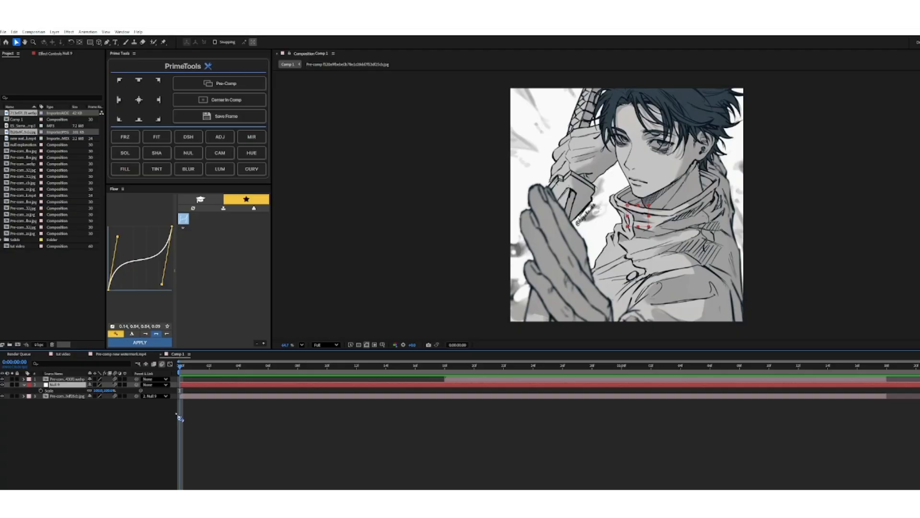
left_click(41, 390)
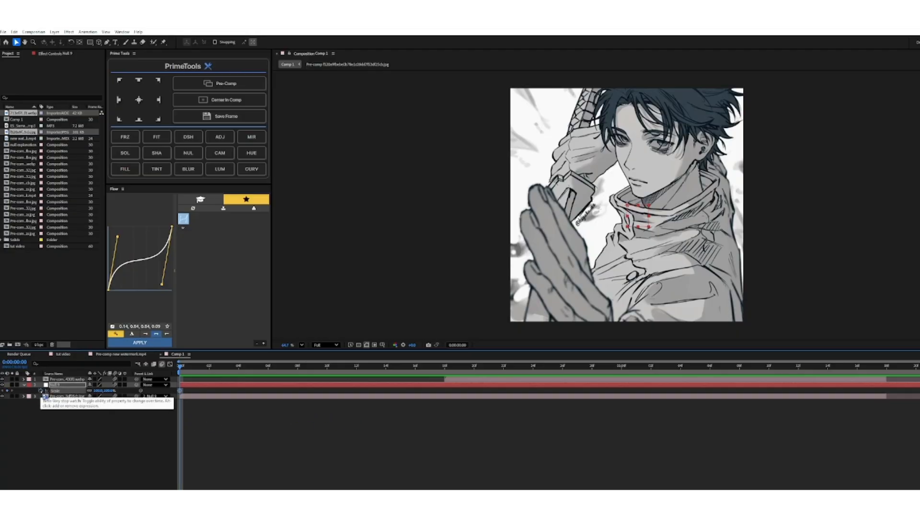
left_click(98, 390)
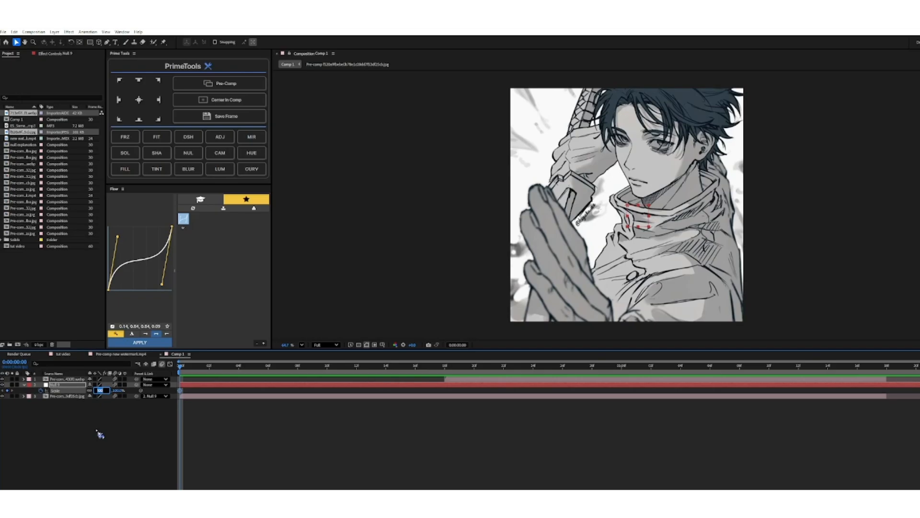
type("200")
key("Return")
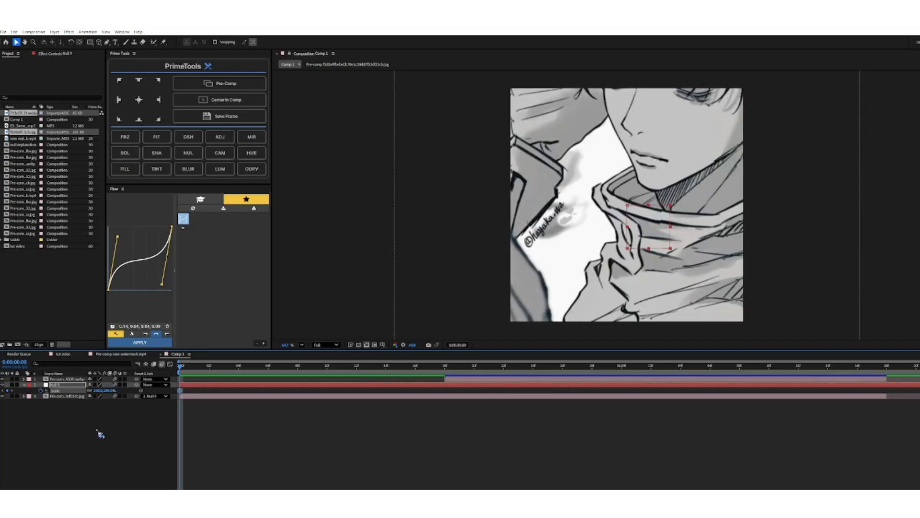
left_click(98, 391)
type("250")
key("Return")
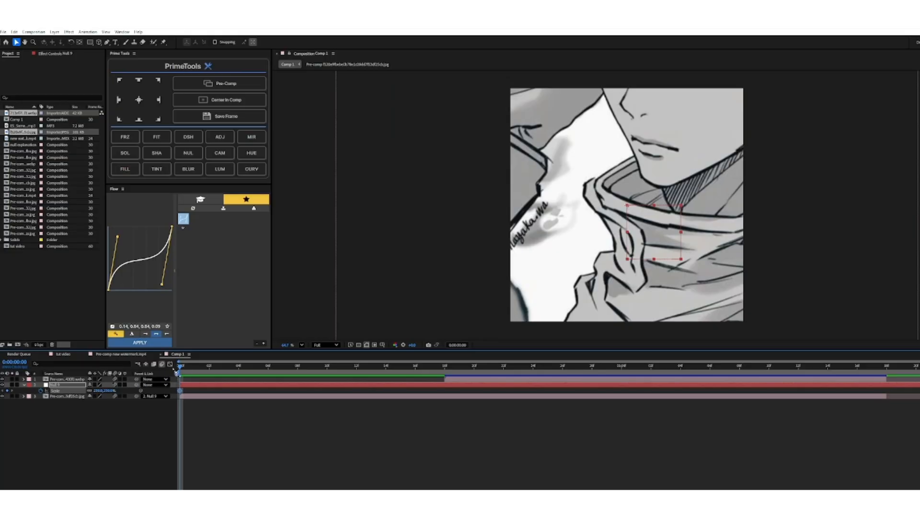
Keyframe the null's Scale to 100% at 0:00:00:17.
mouse_move(224, 379)
left_mouse_down()
mouse_move(226, 386)
mouse_move(444, 390)
mouse_move(430, 390)
left_mouse_up()
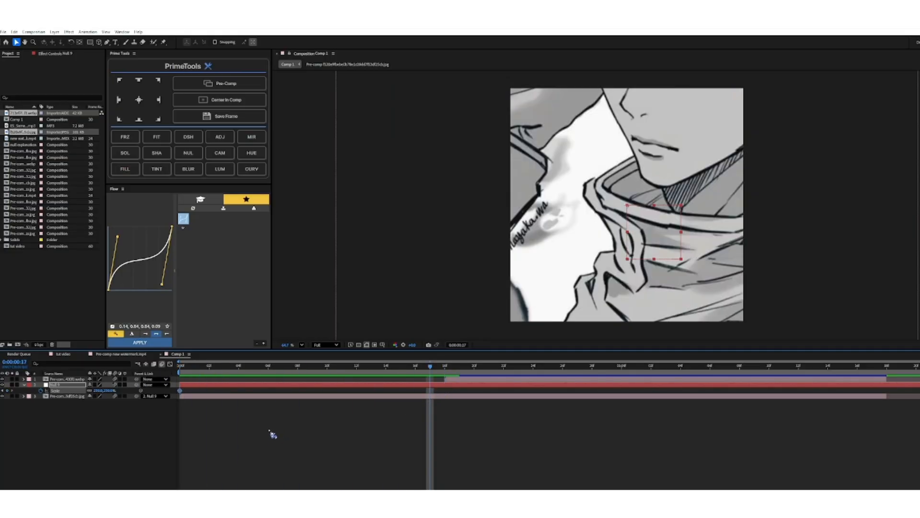
left_click(98, 390)
type("100")
key("Return")
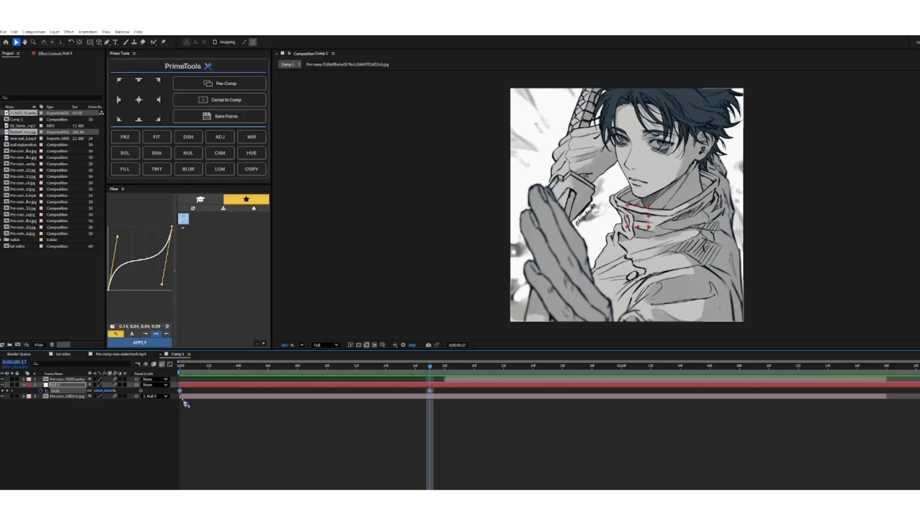
key("F9")
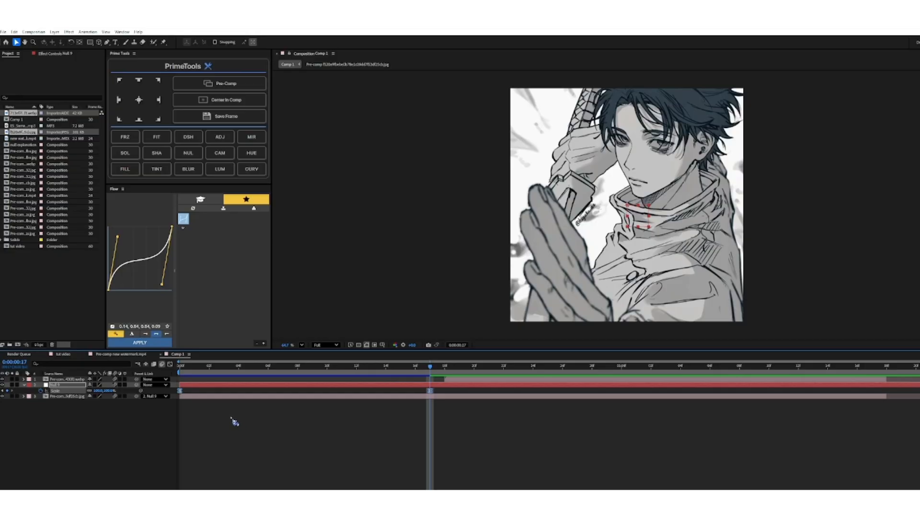
key("ctrl+z")
left_click(184, 412)
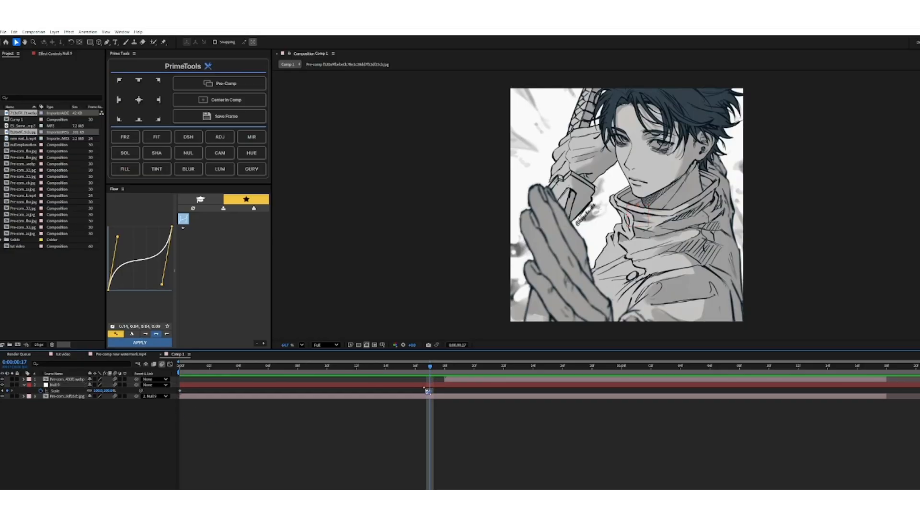
Apply Easy Ease to both of the null's Scale keyframes.
left_click_drag(454, 389, 180, 392)
right_click(181, 391)
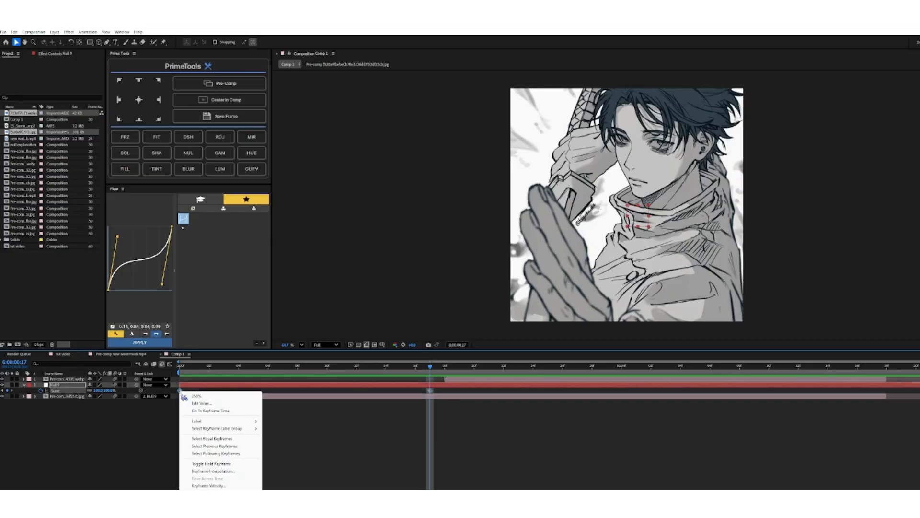
mouse_move(230, 485)
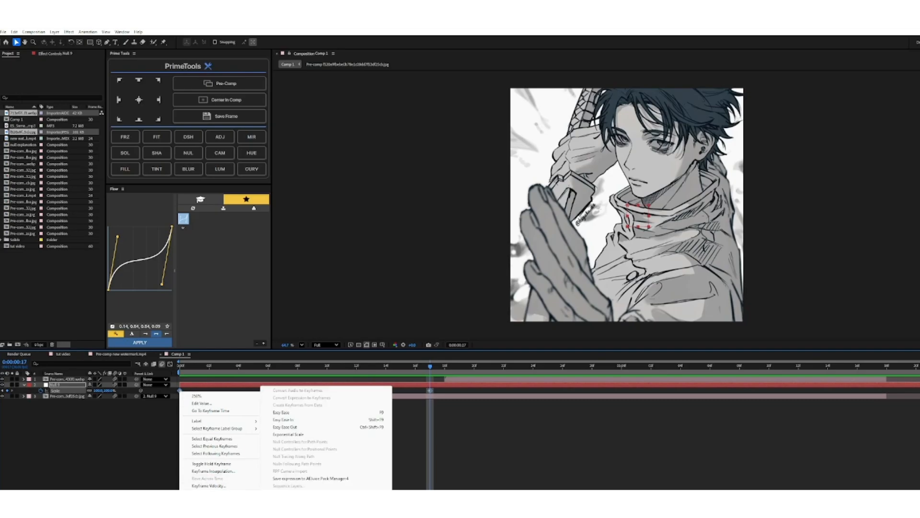
left_click(288, 419)
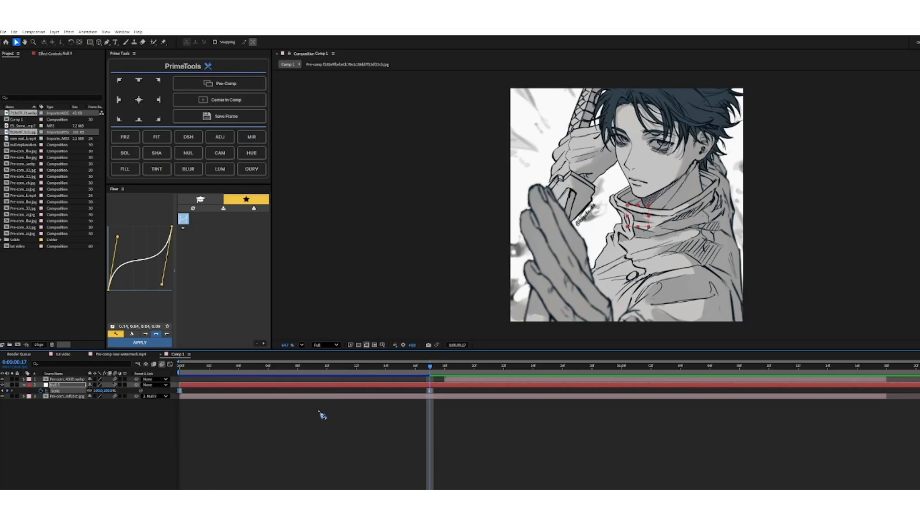
Preview the eased zoom-out from the first frame and return the playhead to the start.
left_click_drag(431, 368, 173, 420)
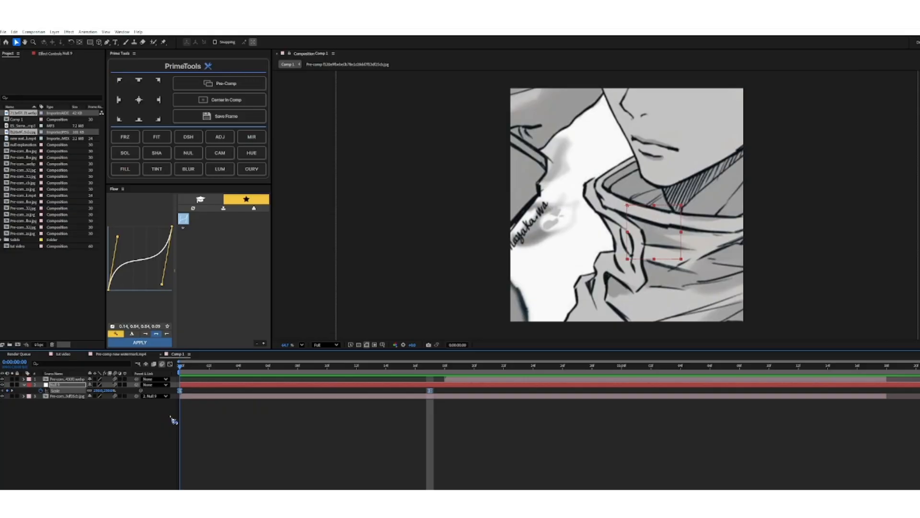
key("space")
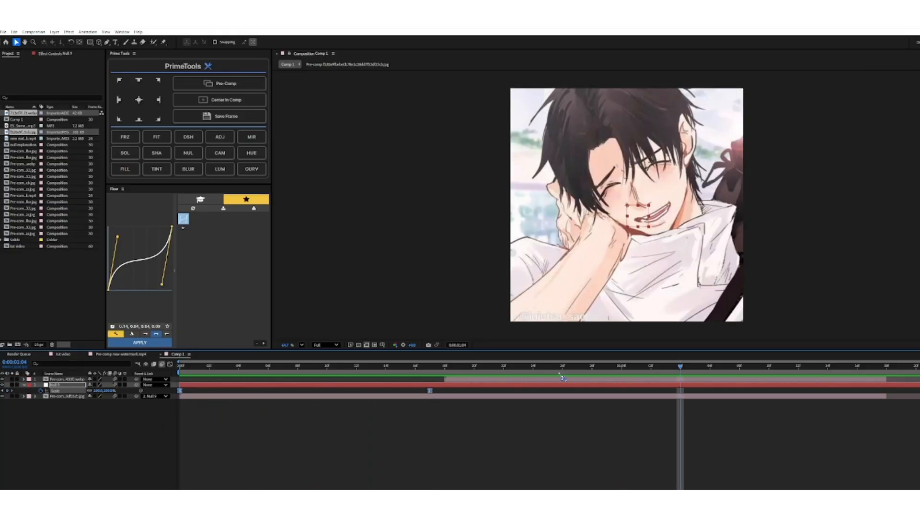
left_click_drag(563, 369, 181, 417)
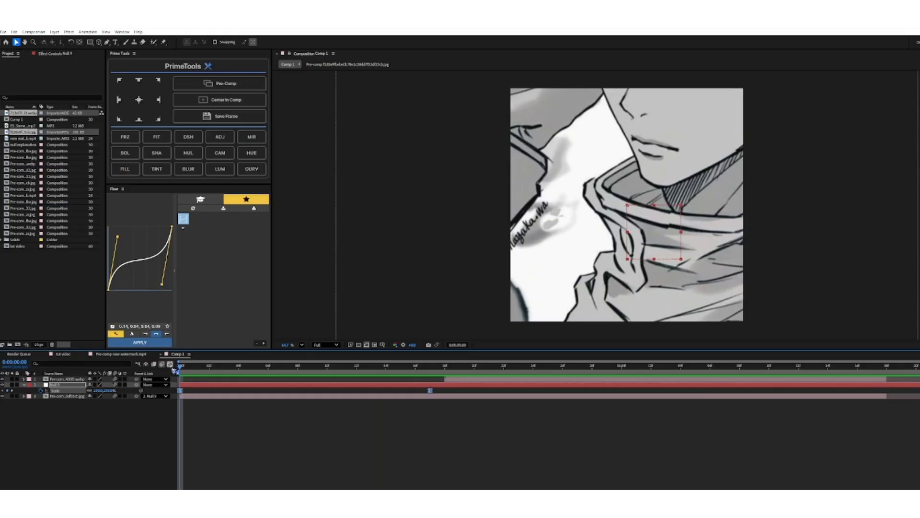
Reshape the null's Scale curve in the graph editor into a steep initial drop with a long, gradual ease-out, and preview the motion.
left_click(169, 364)
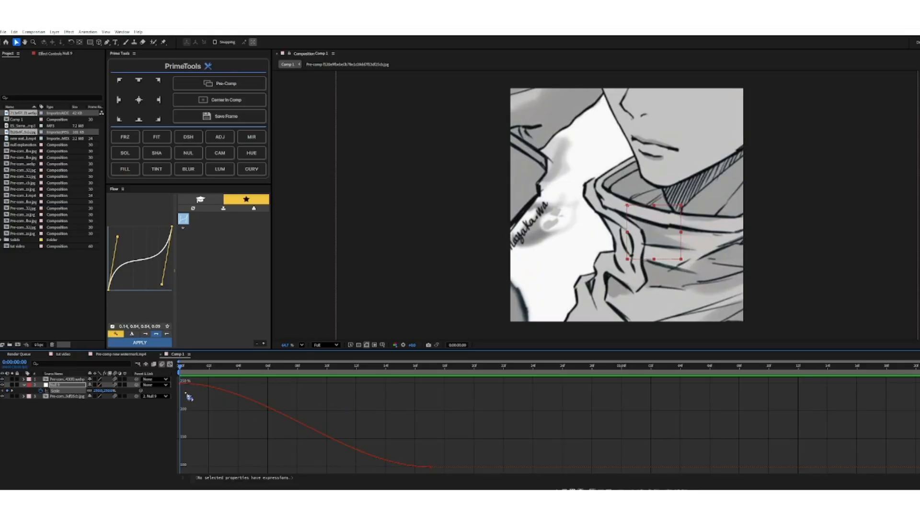
left_click_drag(186, 393, 160, 379)
left_click_drag(264, 384, 178, 469)
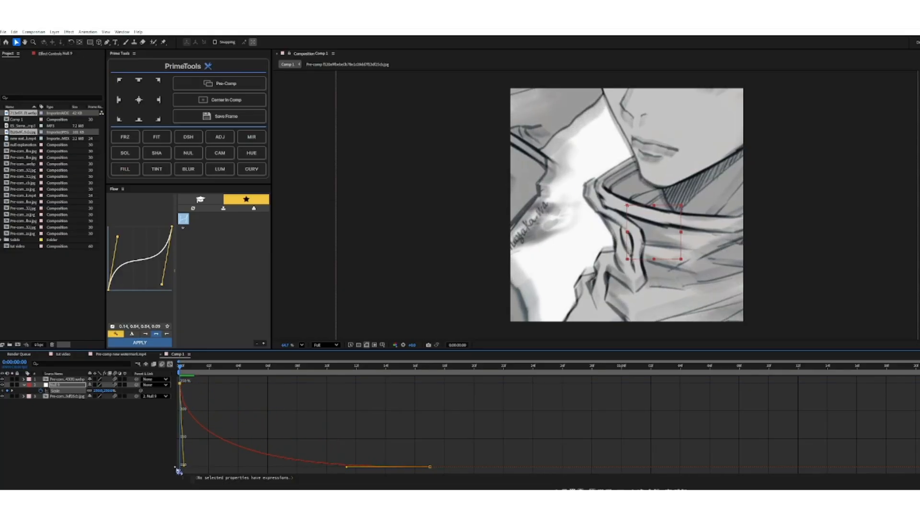
left_click_drag(347, 467, 261, 467)
key("space")
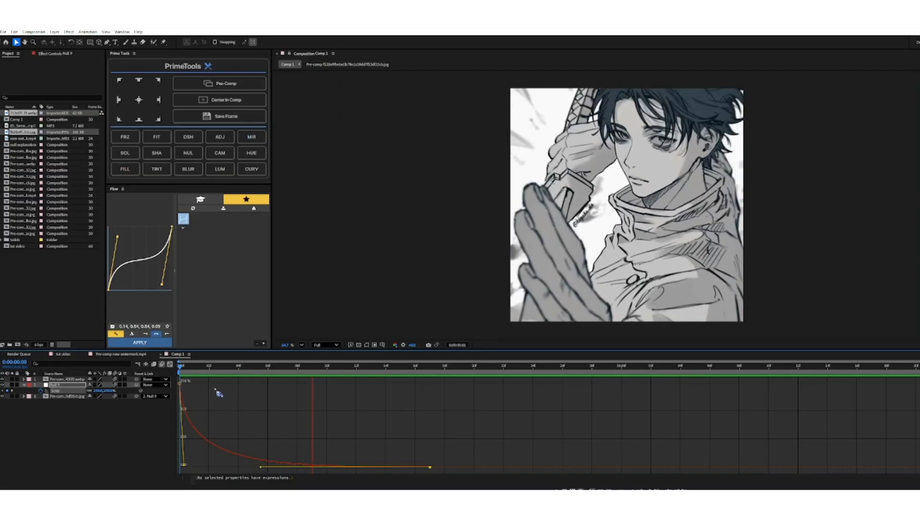
key("space")
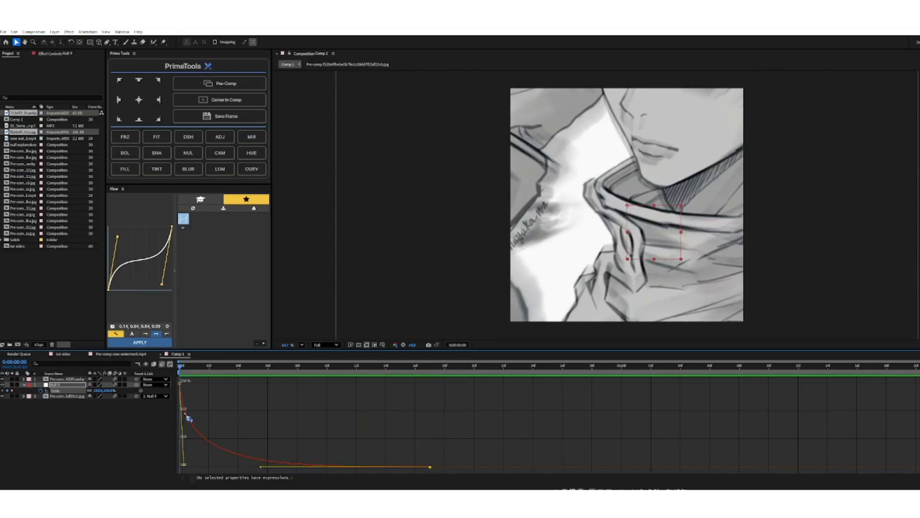
left_click(169, 363)
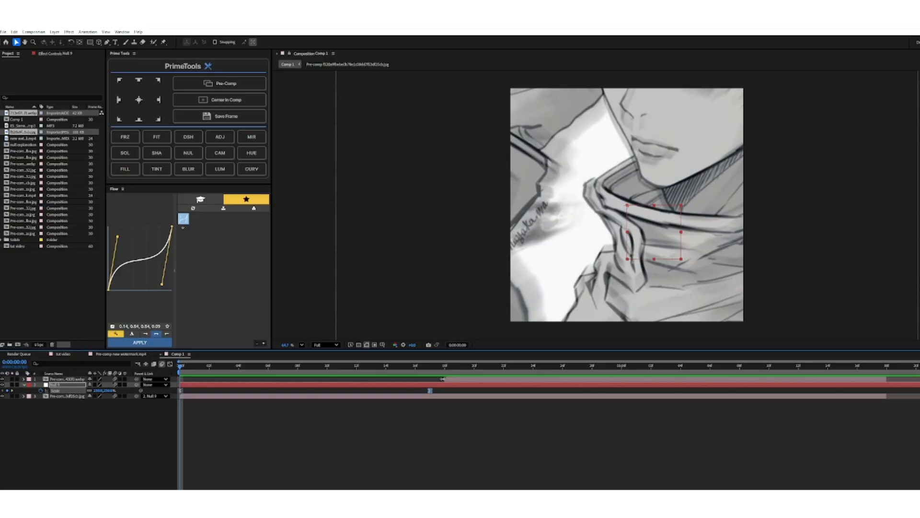
Trim the upper image layer's start to frame 28 and extend the lower image layer past the one-second mark to fill the gap.
left_click_drag(469, 384, 603, 383)
left_click_drag(883, 382, 918, 396)
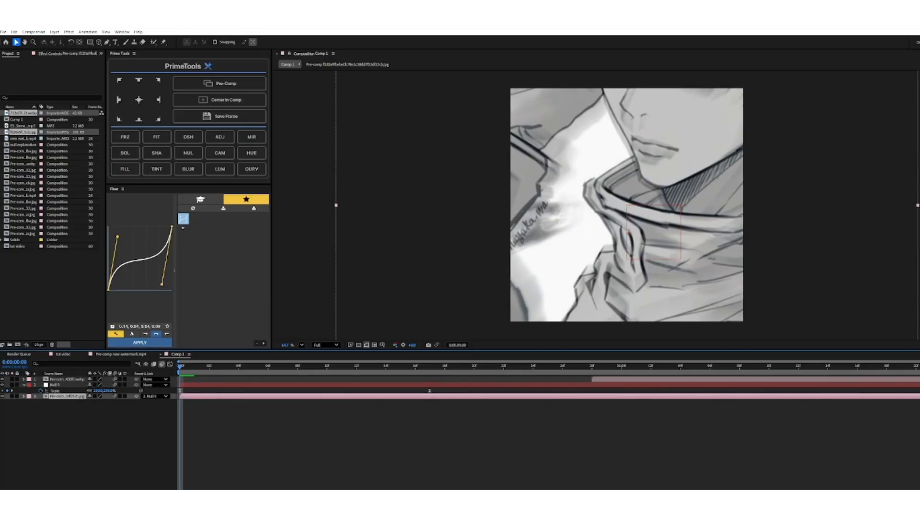
left_click(916, 379)
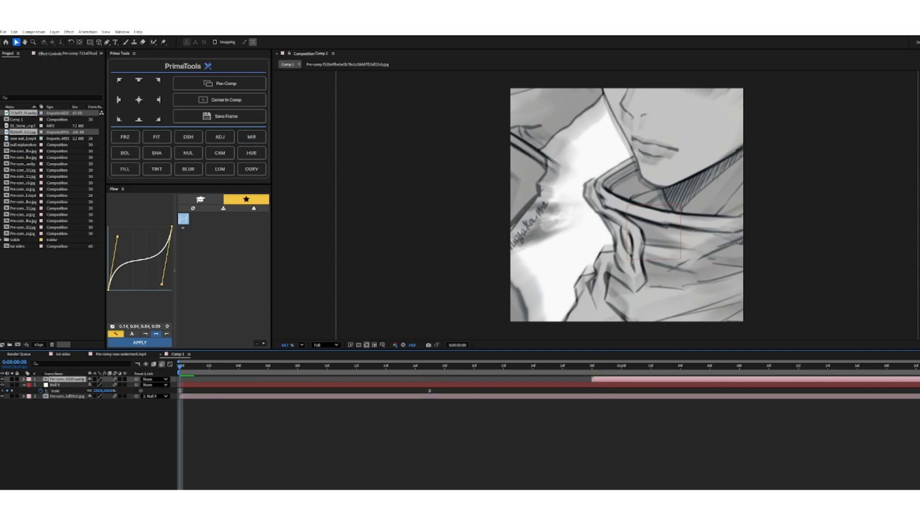
Move the null's second Scale keyframe to frame 27, just before the upper image layer starts.
left_click(430, 390)
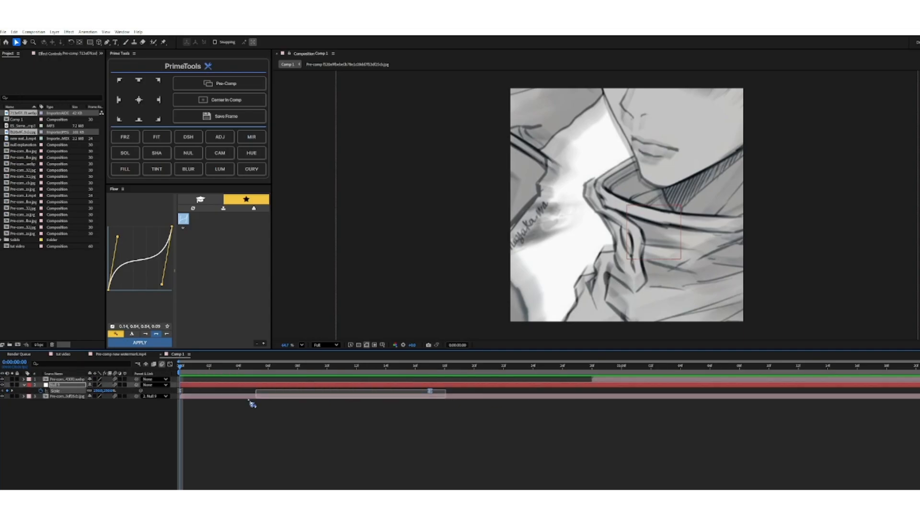
left_click_drag(431, 390, 577, 391)
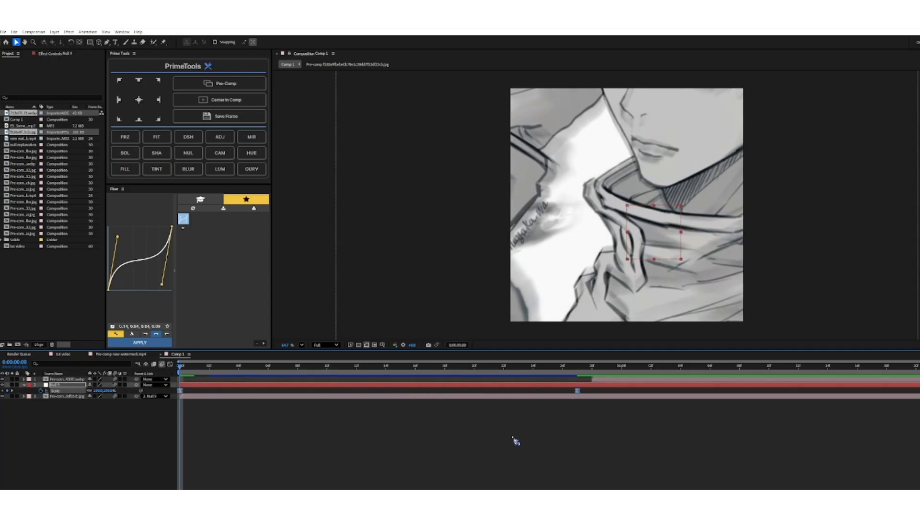
Preview the zoom-out and the cut to the second image from the first frame.
key("space")
left_click_drag(698, 367, 197, 431)
key("space")
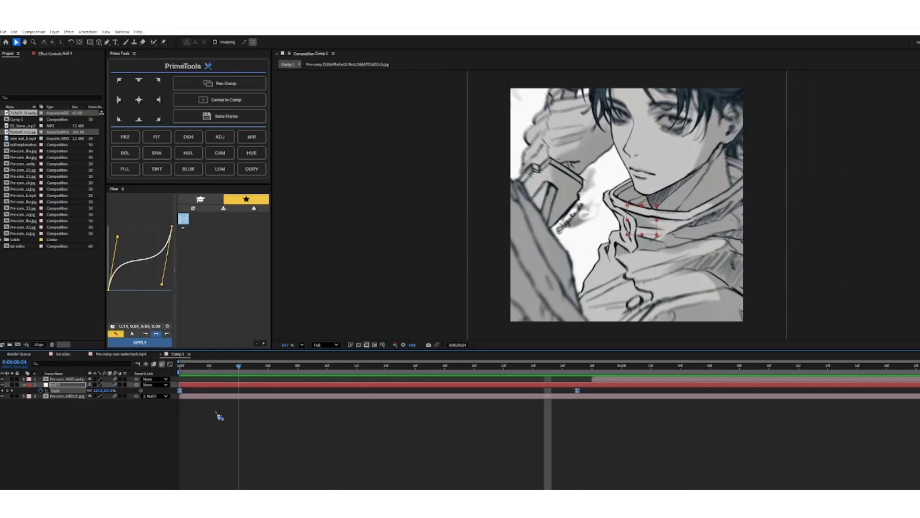
key("space")
Lengthen the ease into the null's second Scale keyframe in the graph editor for a more gradual slowdown, and preview it from the start.
key("shift+F3")
left_click_drag(308, 469, 236, 472)
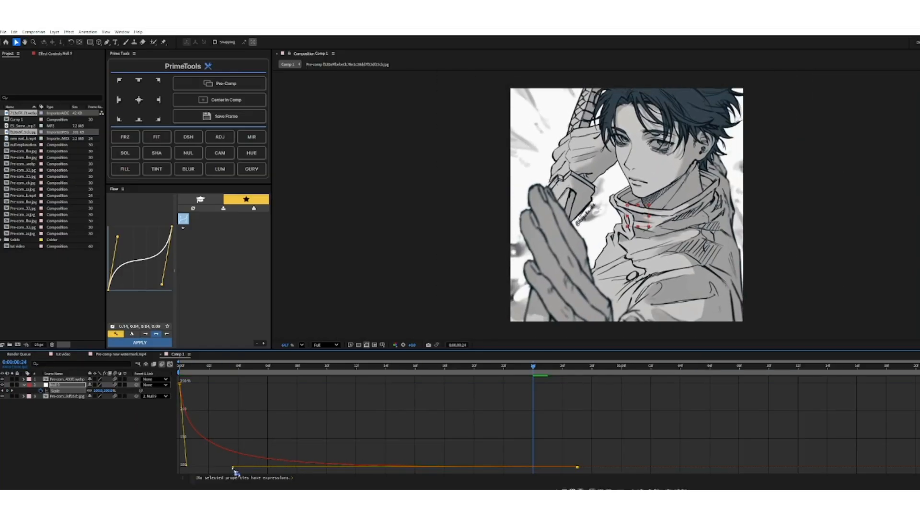
left_click_drag(540, 370, 168, 428)
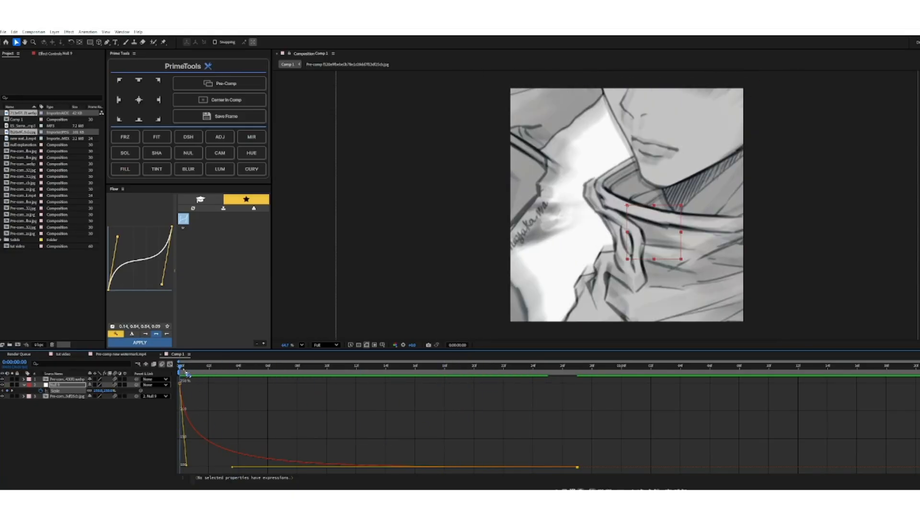
key("space")
Replay the refined zoom-out from the first frame, switch back to the layer bar view and return the playhead to the start.
key("space")
left_click_drag(599, 371, 163, 440)
key("space")
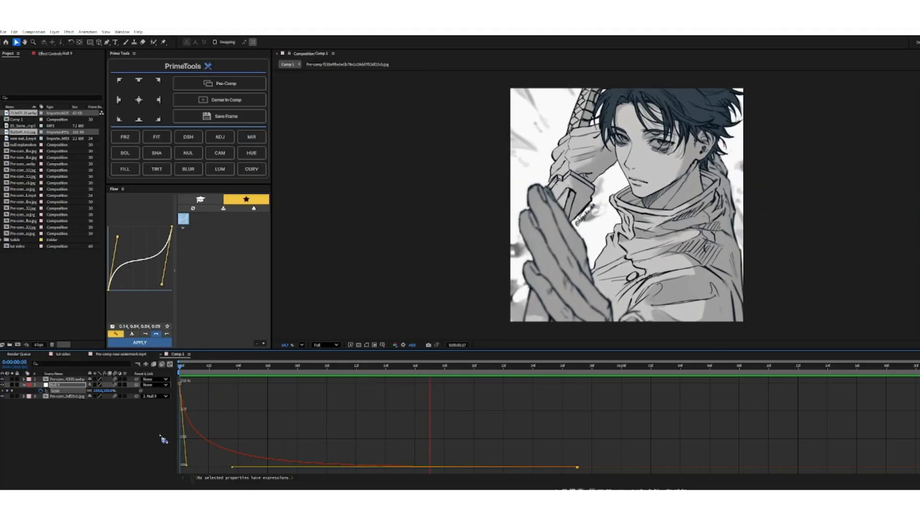
key("space")
left_click(169, 364)
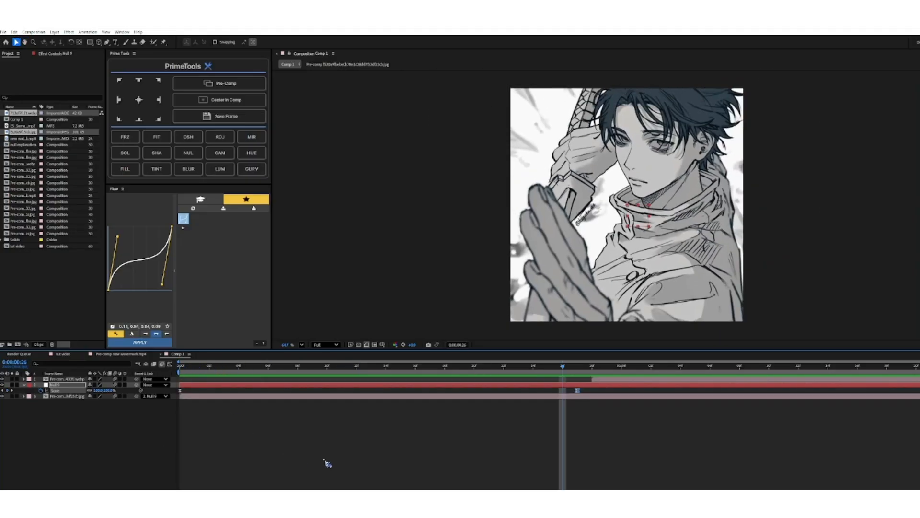
left_click_drag(565, 370, 182, 426)
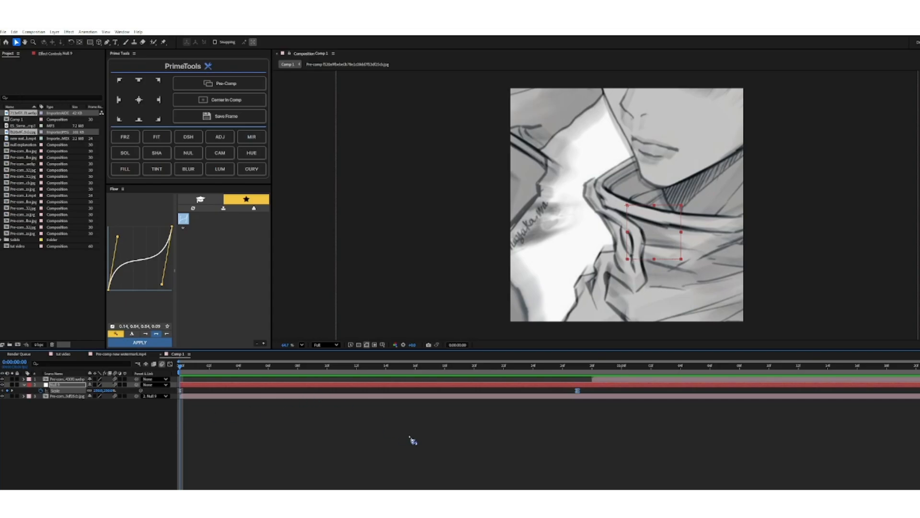
Add a second null above the existing one and trim its start to frame 12.
left_click_drag(198, 373, 375, 417)
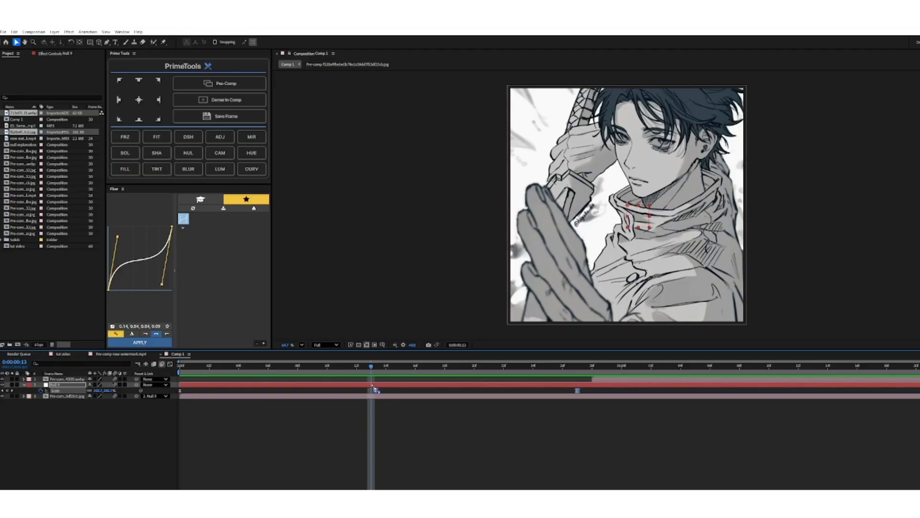
key("Page_Up")
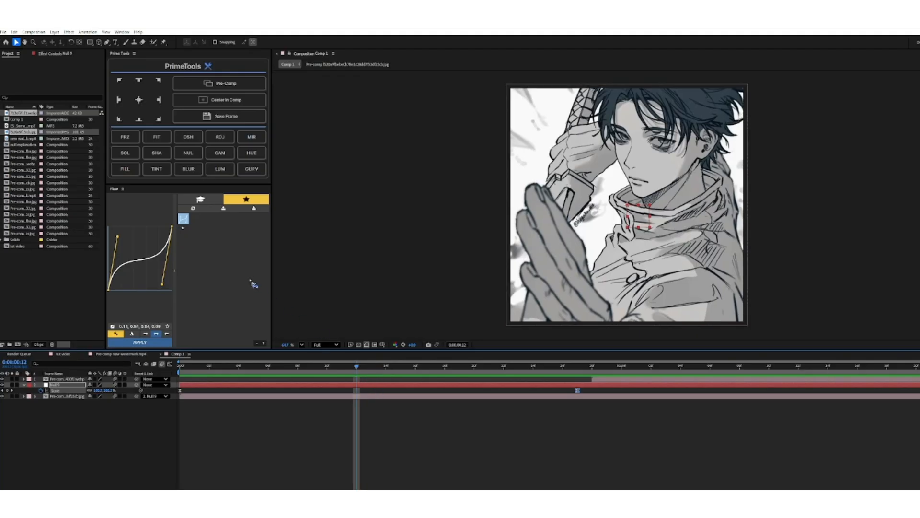
left_click(188, 153)
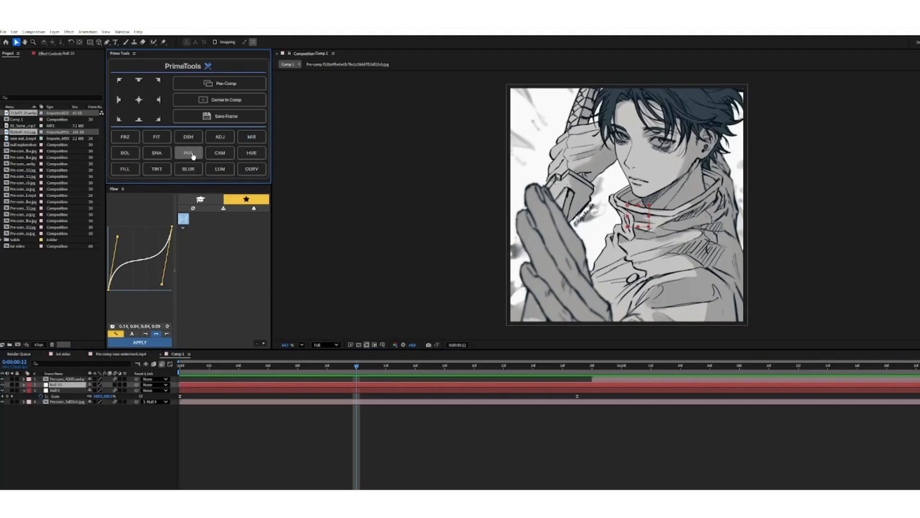
key("alt+bracketleft")
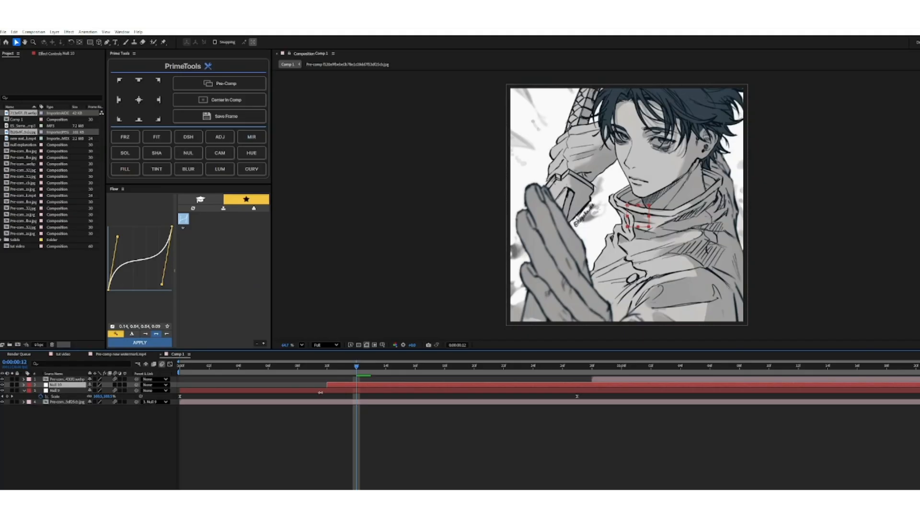
key("Page_Down")
Trim the ends of both nulls and the lower image layer to frame 28, where the upper image layer starts.
left_click_drag(386, 378, 601, 389)
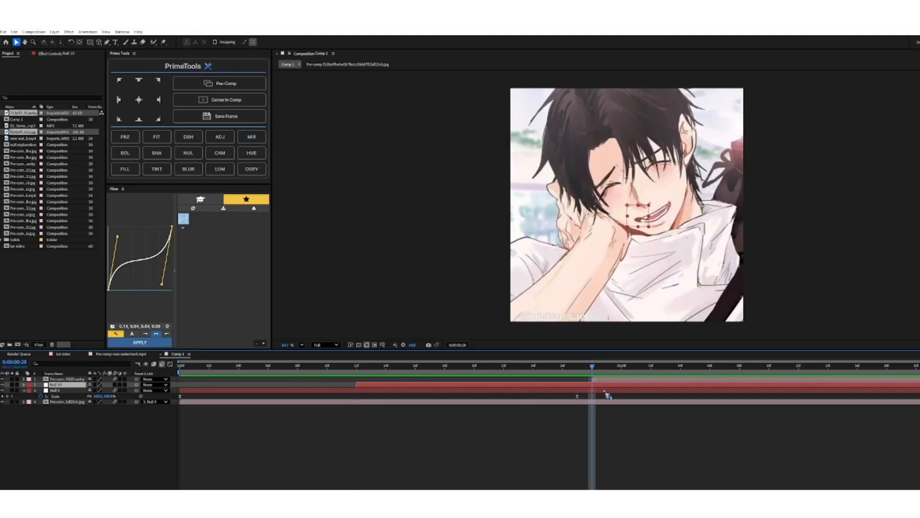
left_click(605, 390, "shift")
key("alt+bracketright")
left_click(606, 401)
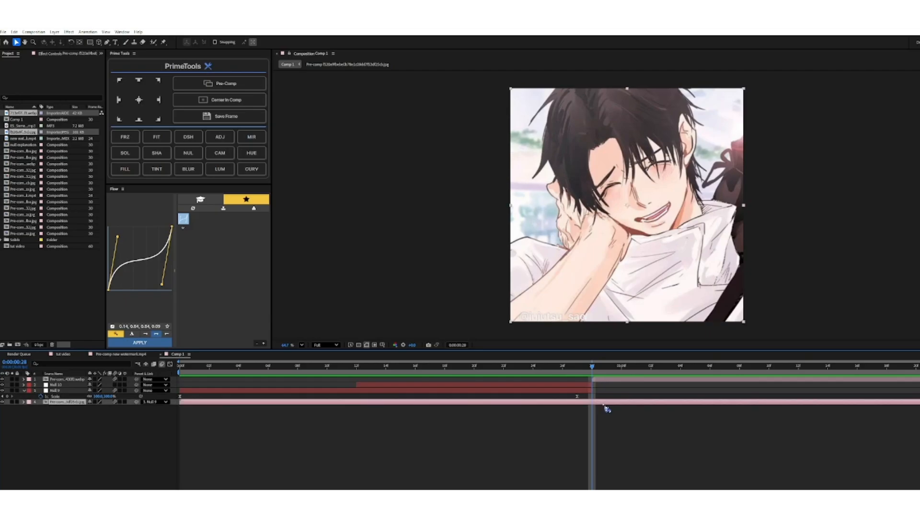
key("alt+bracketright")
left_click(607, 408)
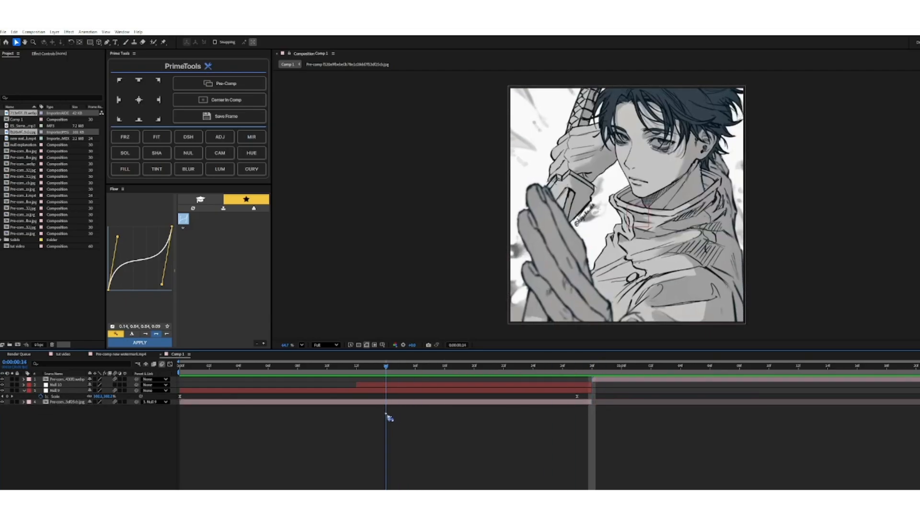
Parent the first null to the new null with the playhead at frame 12.
mouse_move(594, 367)
left_mouse_down()
mouse_move(352, 419)
mouse_move(366, 404)
left_mouse_up()
left_click(367, 391)
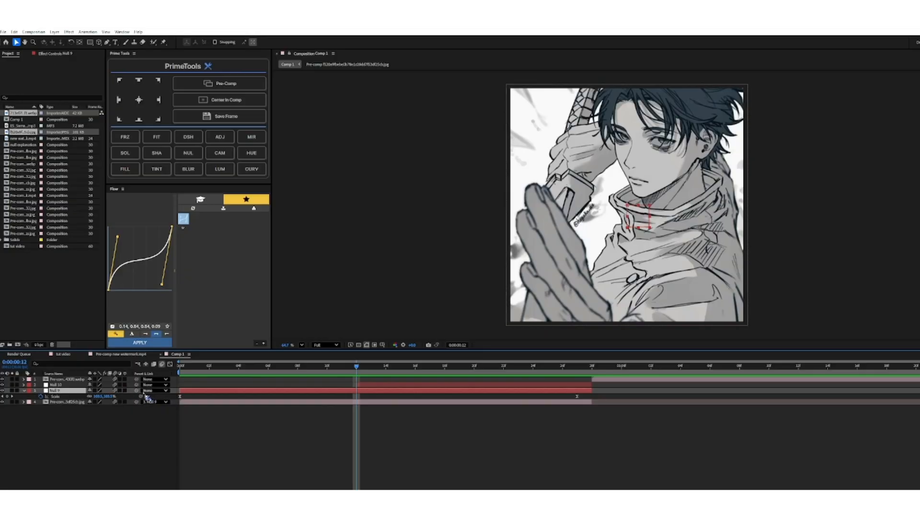
left_click_drag(136, 390, 57, 385)
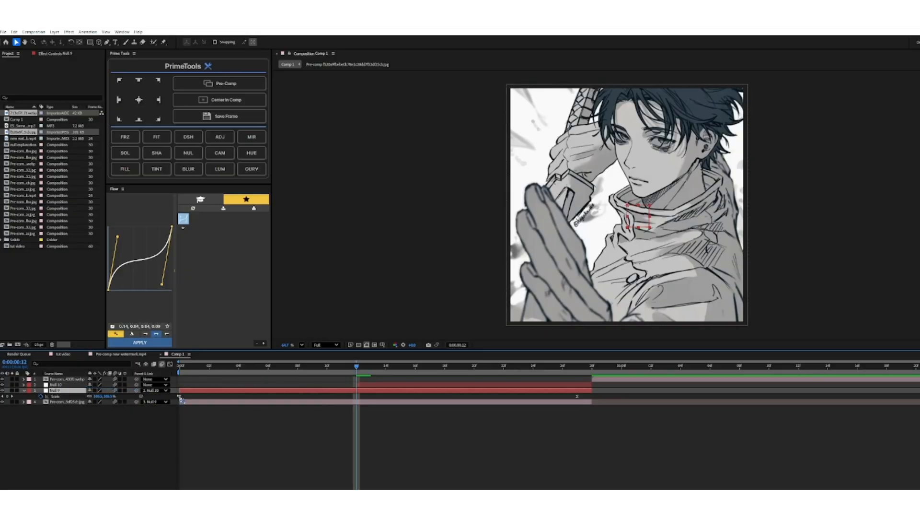
Select the new null, play through the animation, and add a Scale keyframe to the null at frame 12.
left_click(375, 386)
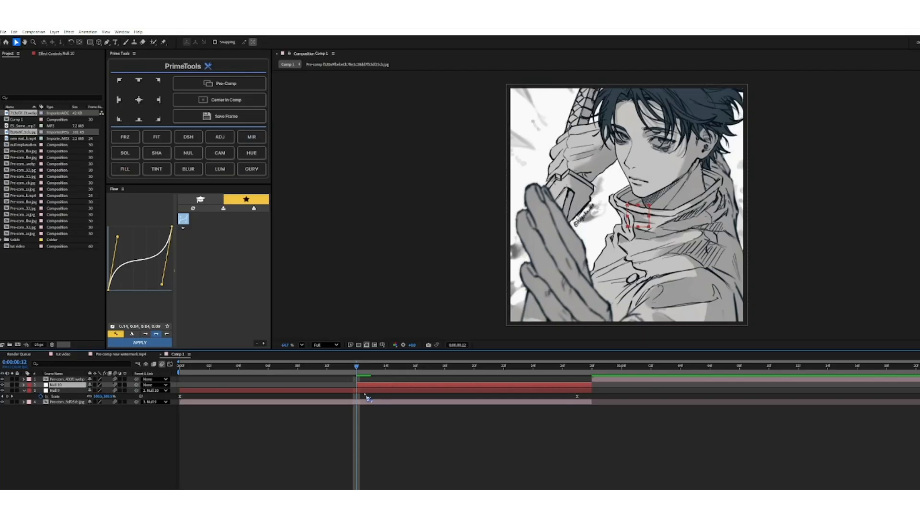
key("Home")
key("space")
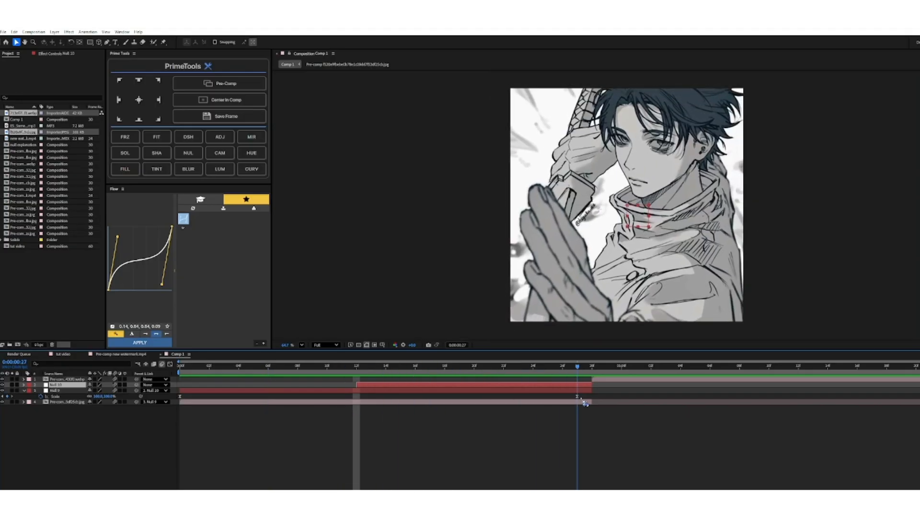
left_click_drag(585, 403, 366, 418)
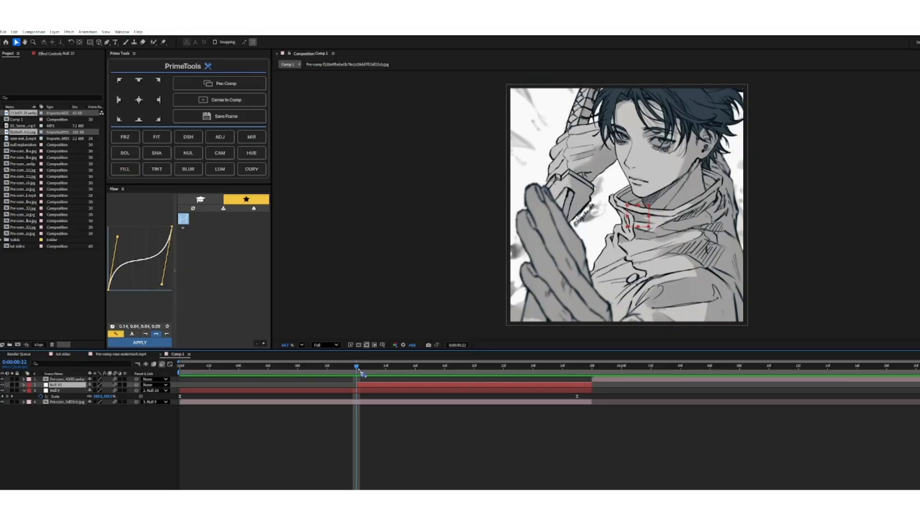
key("alt+shift+s")
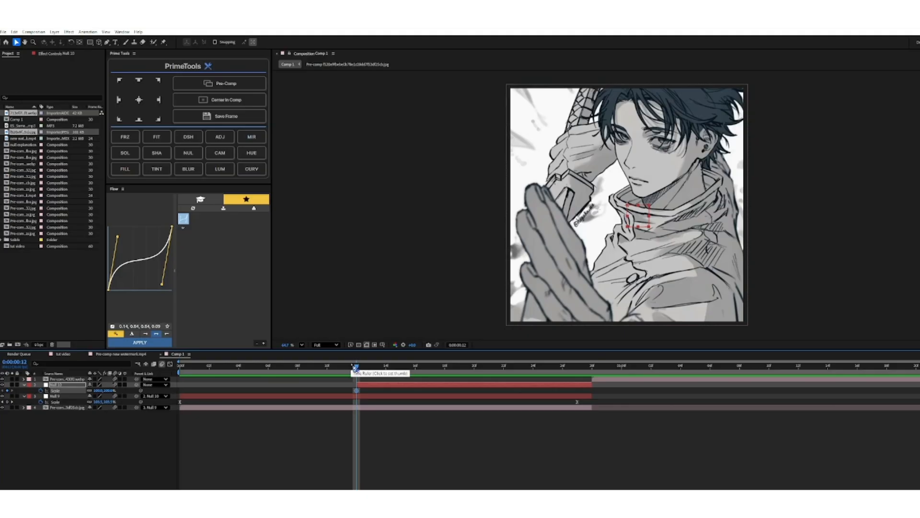
Set the new null's Scale to 150% at frame 27 to create its second keyframe.
left_click_drag(358, 367, 578, 401)
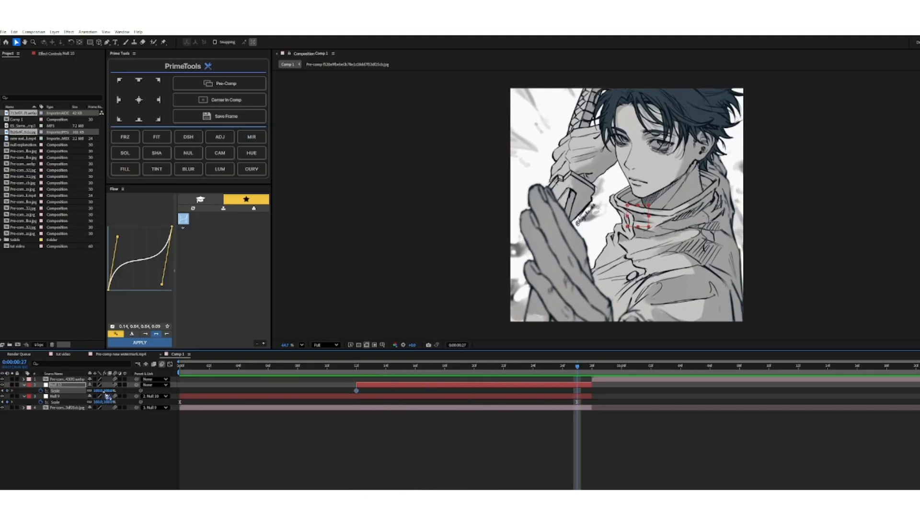
left_click_drag(98, 390, 119, 391)
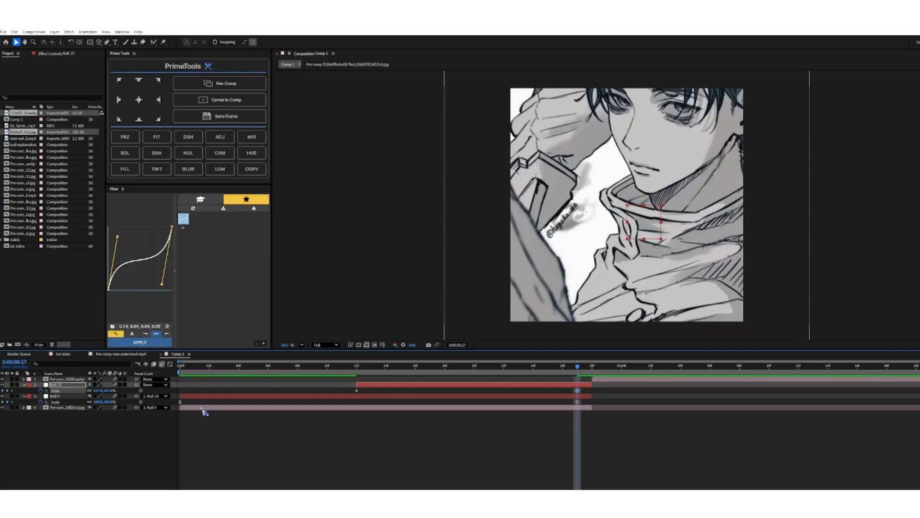
left_click(99, 390)
type("150")
key("Return")
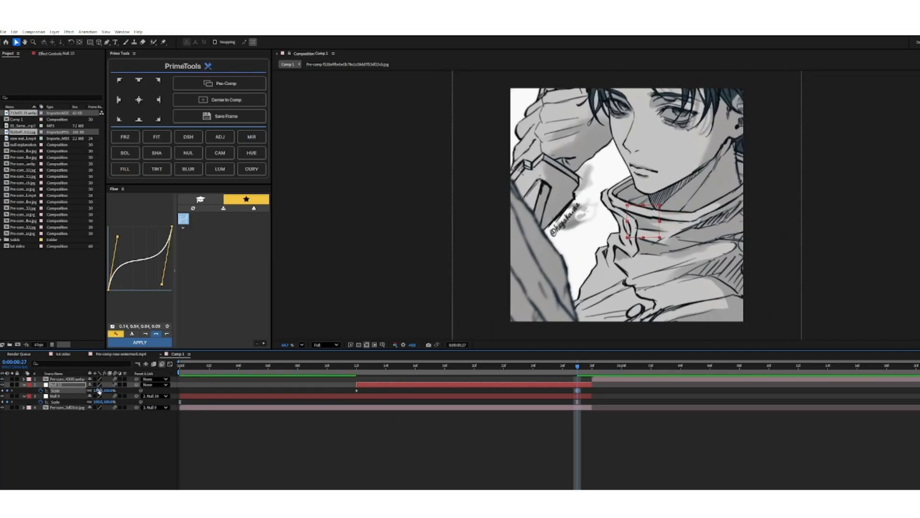
Reshape the new null's Scale curve in the graph editor into a slow start with a steep final rise, and preview it.
left_click_drag(350, 394, 582, 388)
left_click(170, 363)
left_click_drag(335, 454, 559, 466)
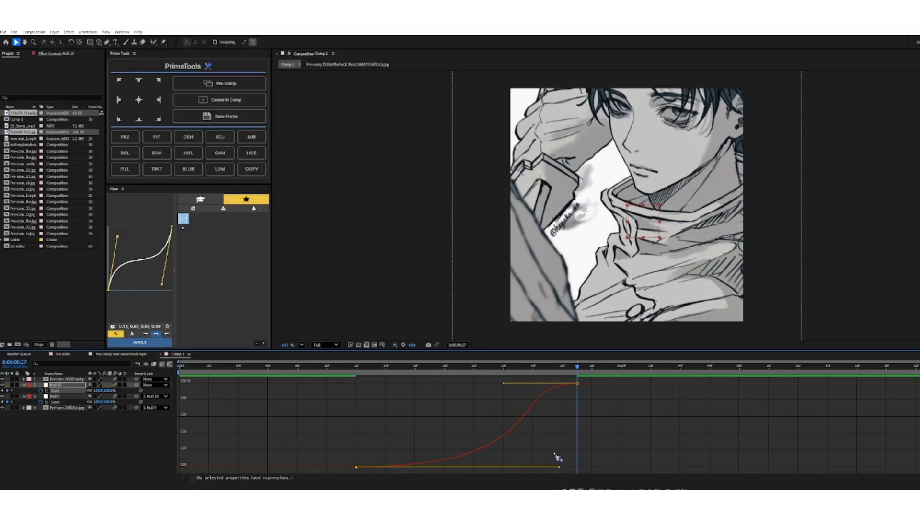
left_click_drag(506, 387, 573, 446)
left_click_drag(578, 368, 173, 427)
key("space")
Stretch the ease out of the new null's first Scale keyframe for a sharper final rise, and preview from the first frame.
key("space")
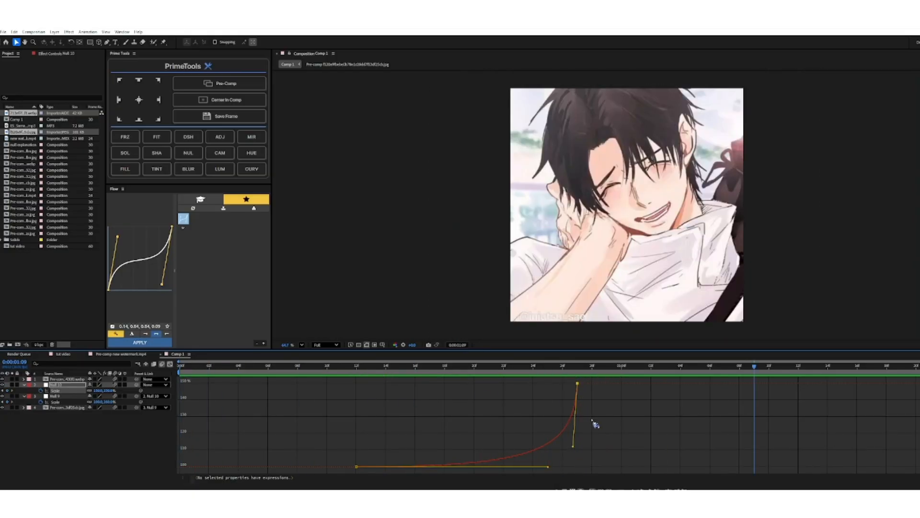
left_click_drag(548, 466, 580, 459)
left_click_drag(761, 373, 152, 418)
key("space")
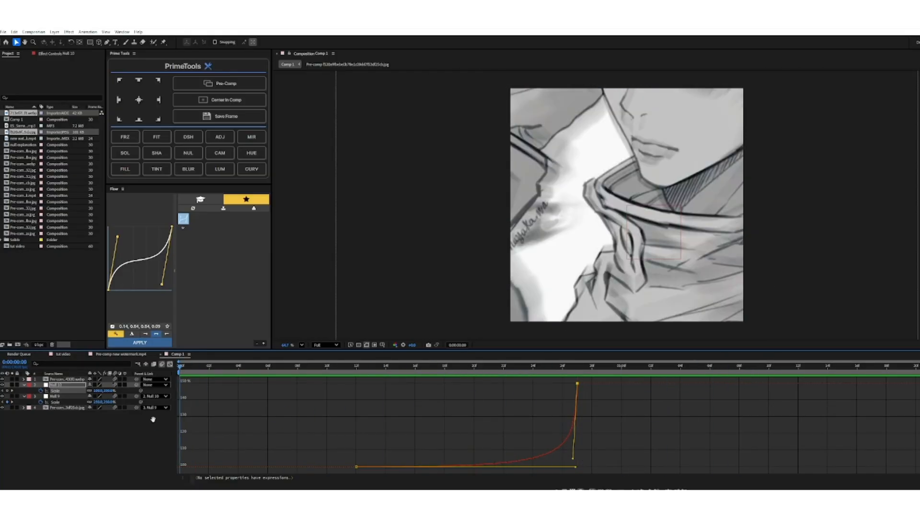
Return to the layer bar view and replay the zoom-out, zoom-in and image cut.
key("space")
left_click(169, 364)
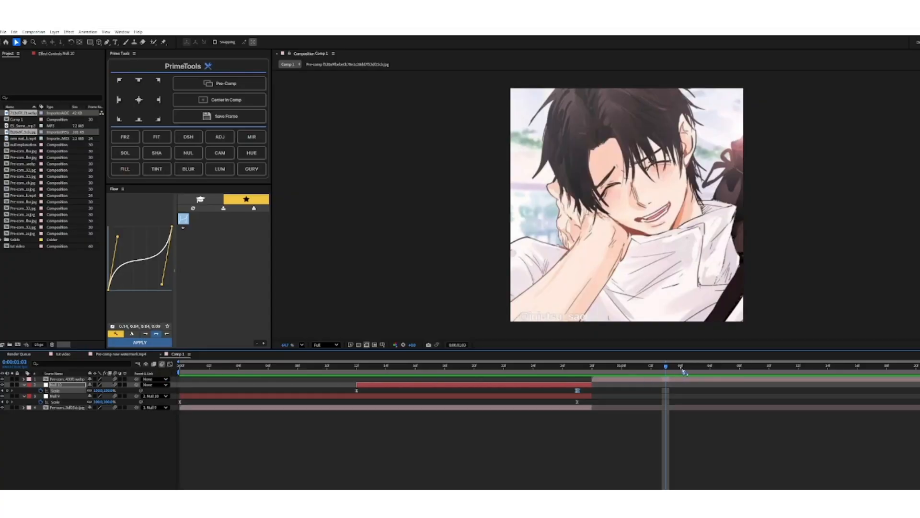
left_click_drag(667, 370, 164, 428)
key("space")
key("space")
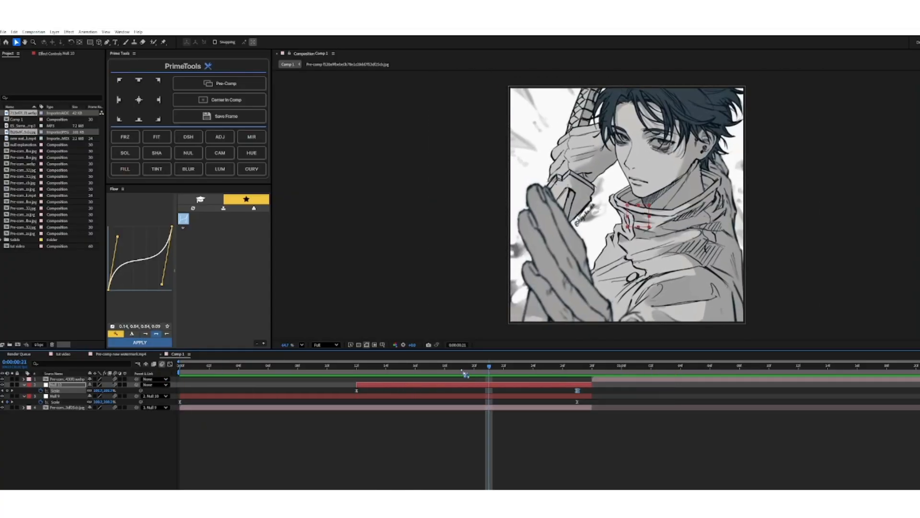
key("space")
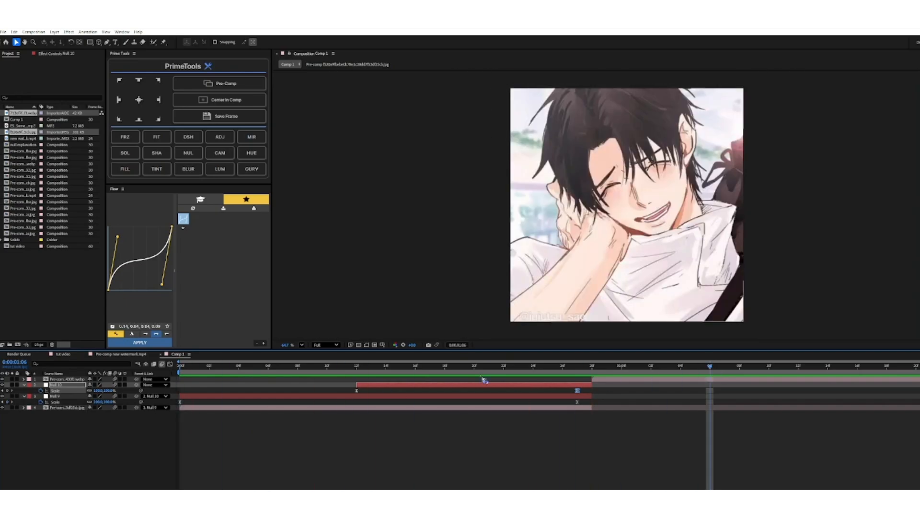
Collapse the nulls' keyframes, add a third null starting at frame 28 above the upper image layer, and parent that layer to it.
left_click_drag(709, 368, 594, 390)
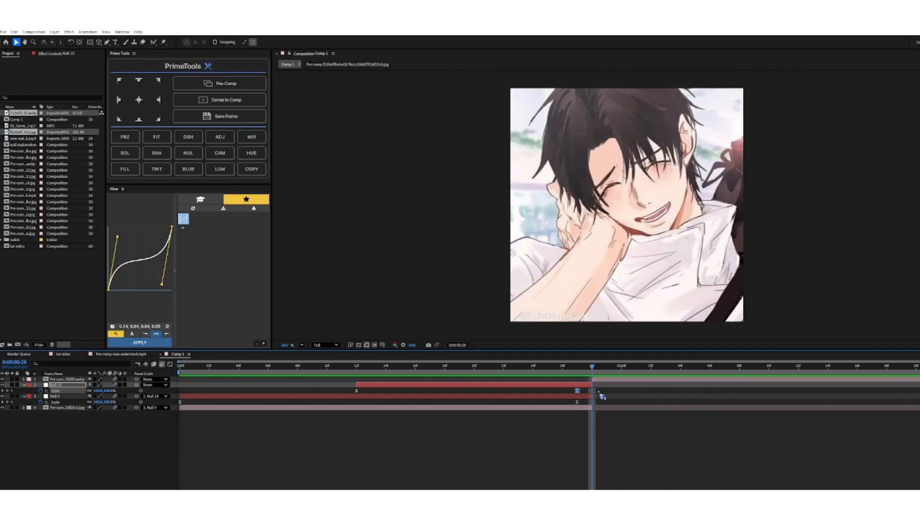
left_click(605, 397)
key("u")
left_click(603, 379)
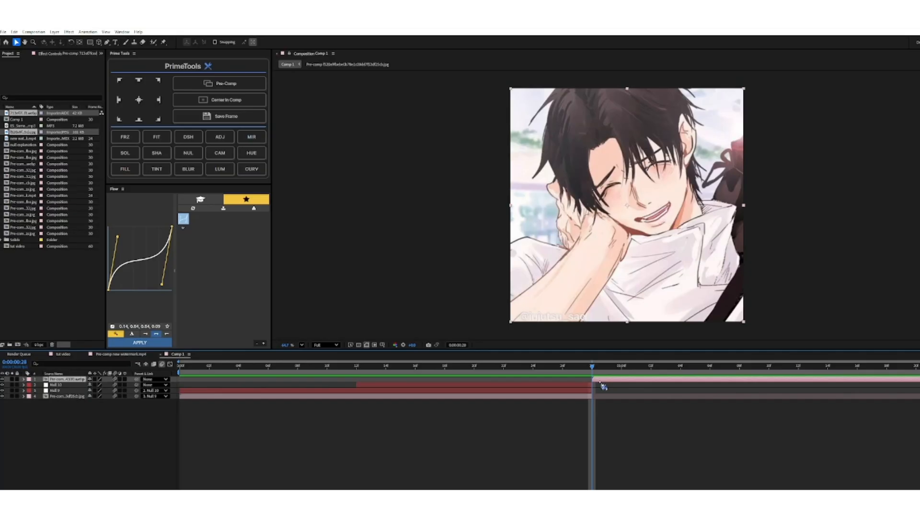
left_click(189, 153)
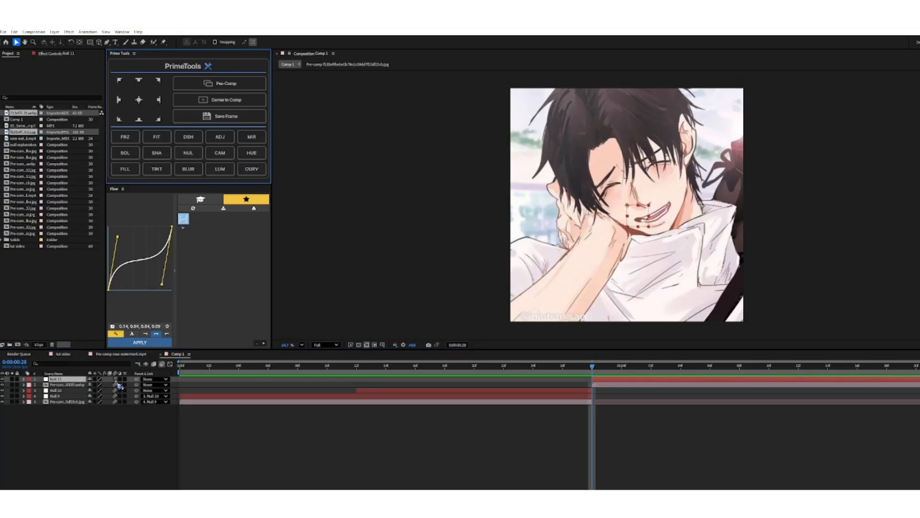
left_click(613, 385)
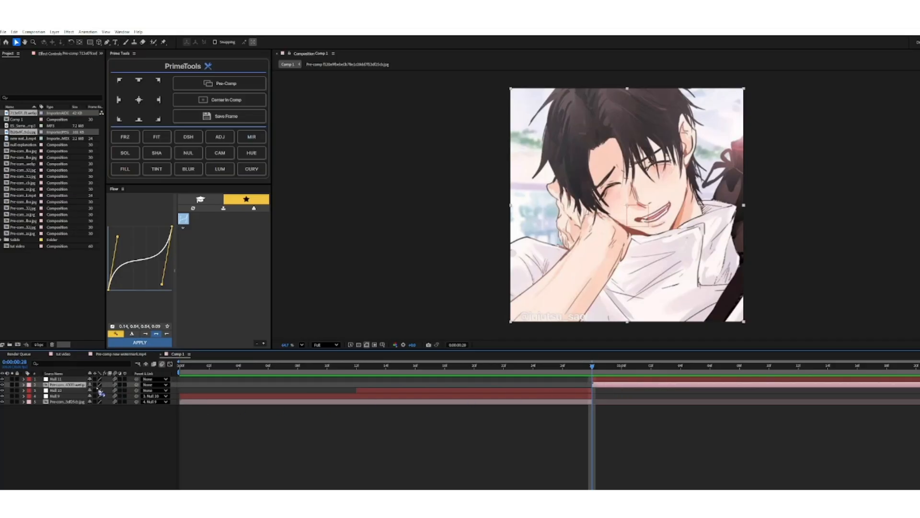
left_click_drag(136, 387, 55, 378)
Add Scale keyframes to the third null so the second image zooms in from frame 28 to 0:00:01:29.
left_click(610, 379)
key("s")
key("space")
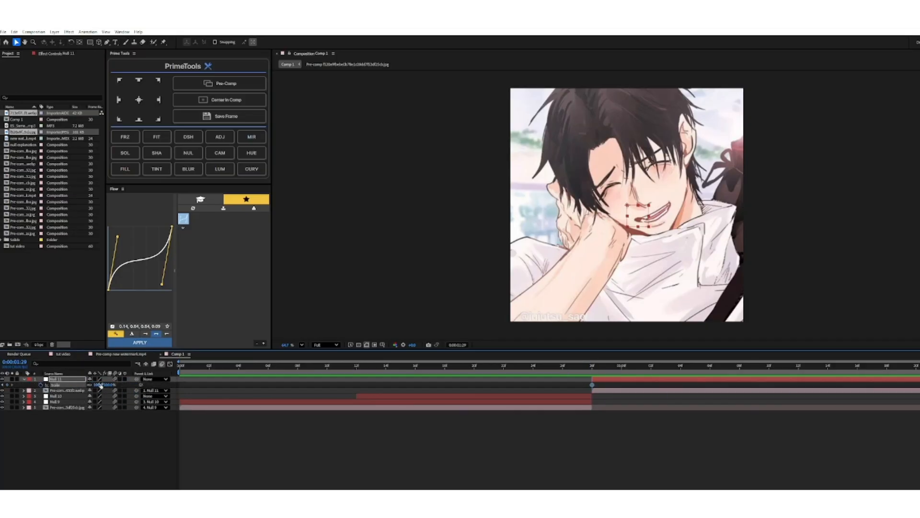
Reshape the third null's Scale curve in the graph editor into a fast start with a long ease-out, and preview the sequence.
left_click(169, 364)
key("space")
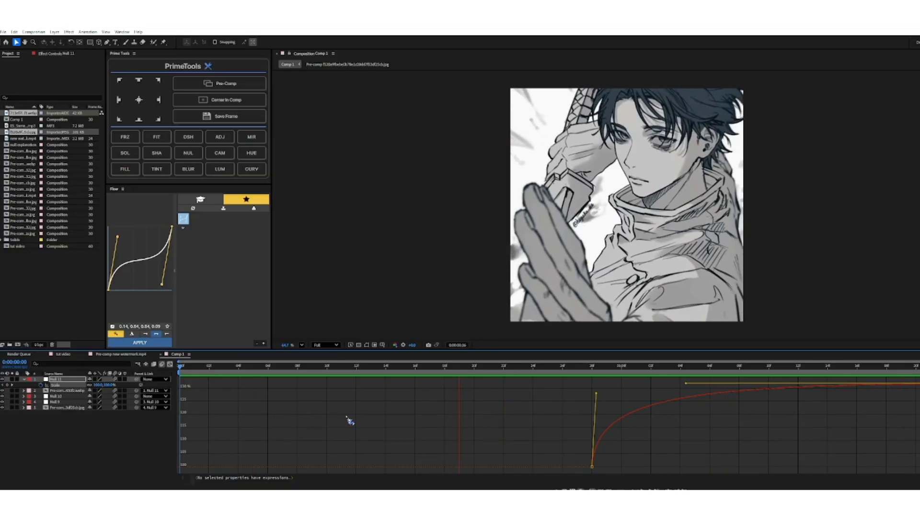
left_click(170, 364)
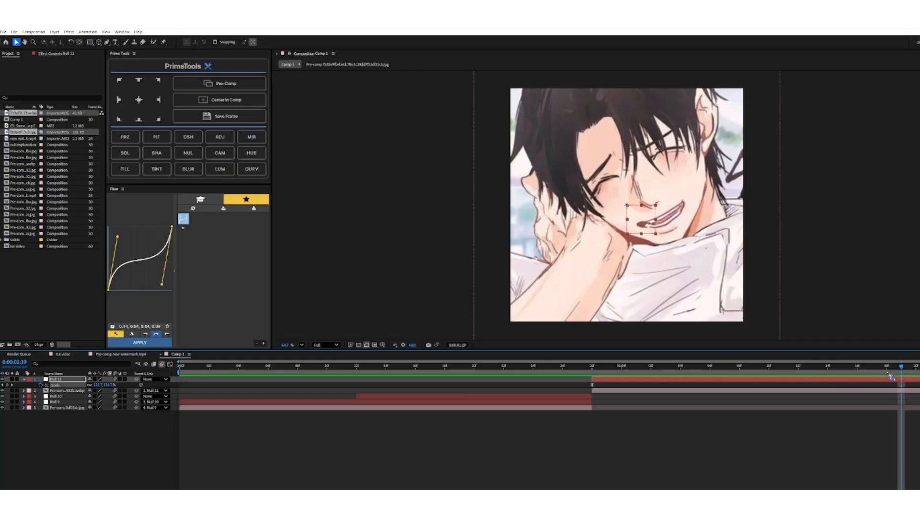
Play the whole sequence and replay the zoom-in transition between the two images from about frame 13.
key("space")
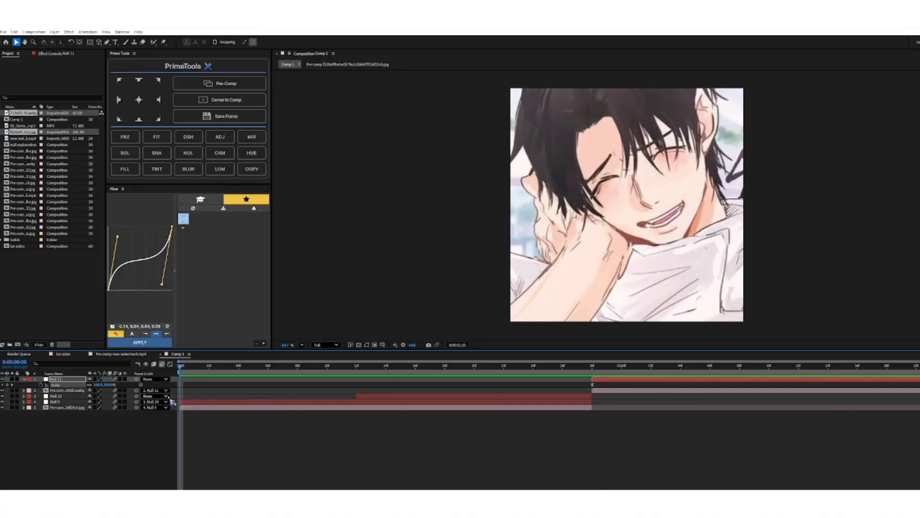
left_click_drag(253, 365, 595, 438)
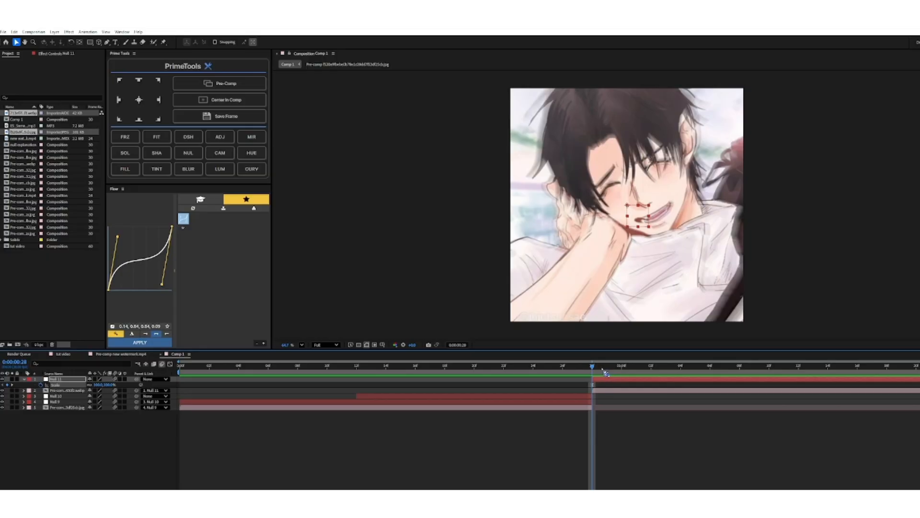
mouse_move(608, 372)
left_mouse_down()
mouse_move(205, 441)
mouse_move(372, 427)
left_mouse_up()
key("space")
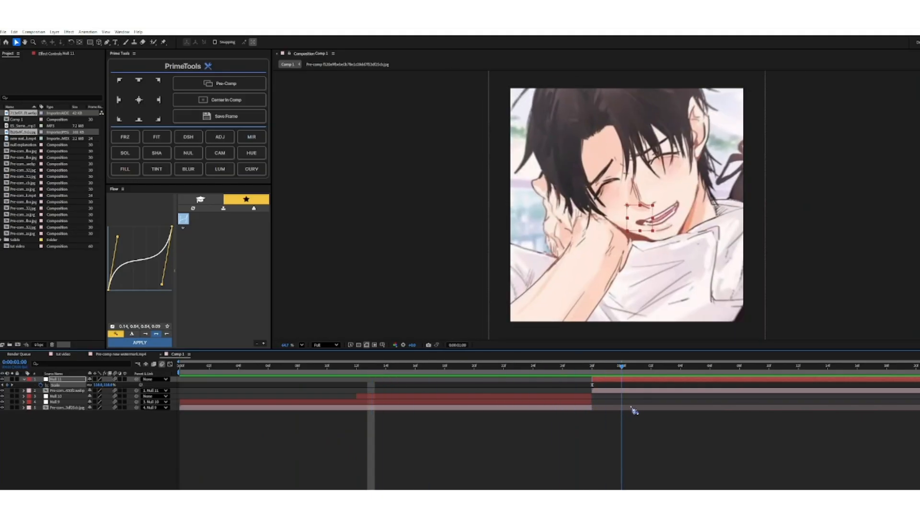